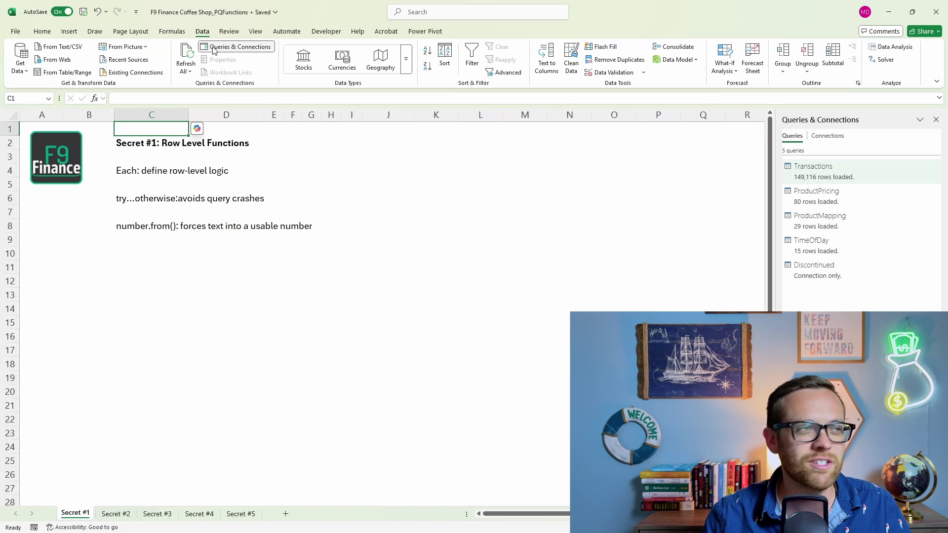
# Launch the Power Query Editor from the workbook, maximize it and open the Transactions query.
pyautogui.click(21, 63)
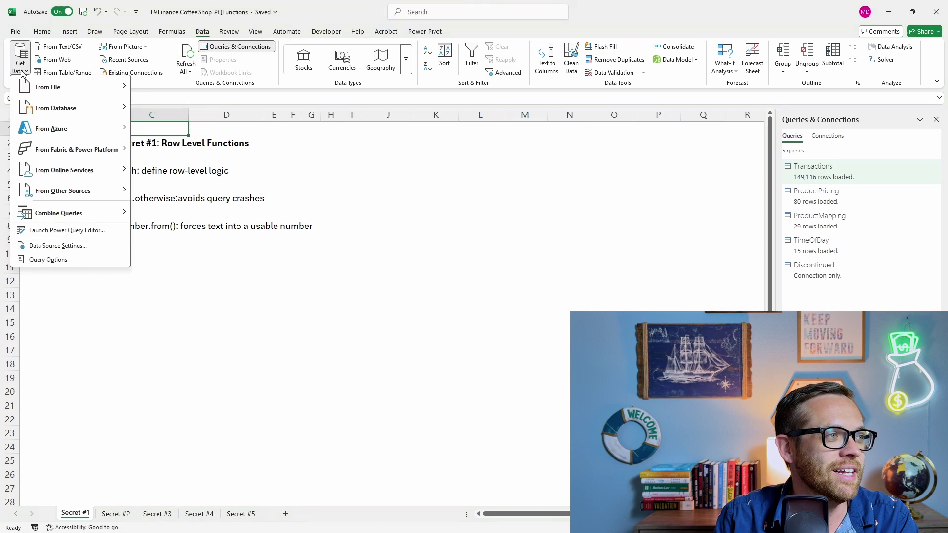
pyautogui.click(60, 230)
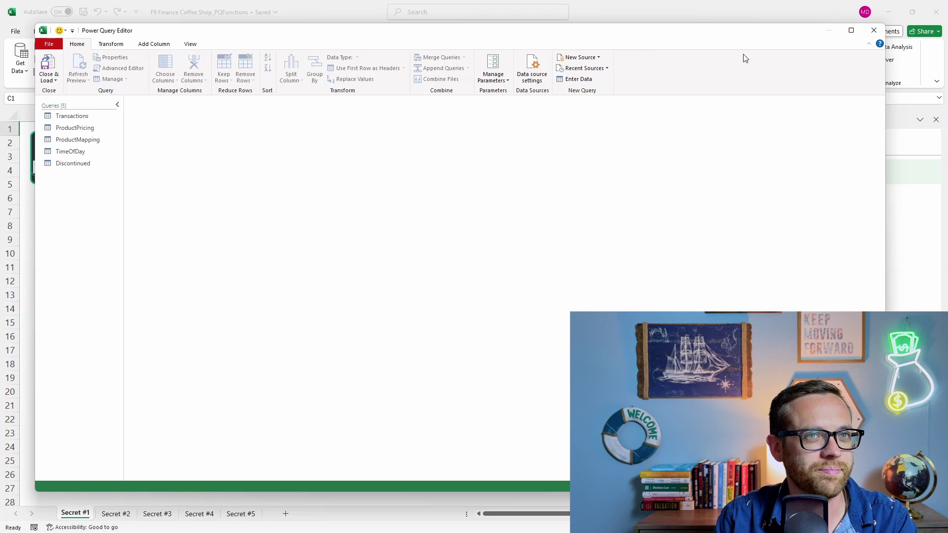
pyautogui.click(850, 31)
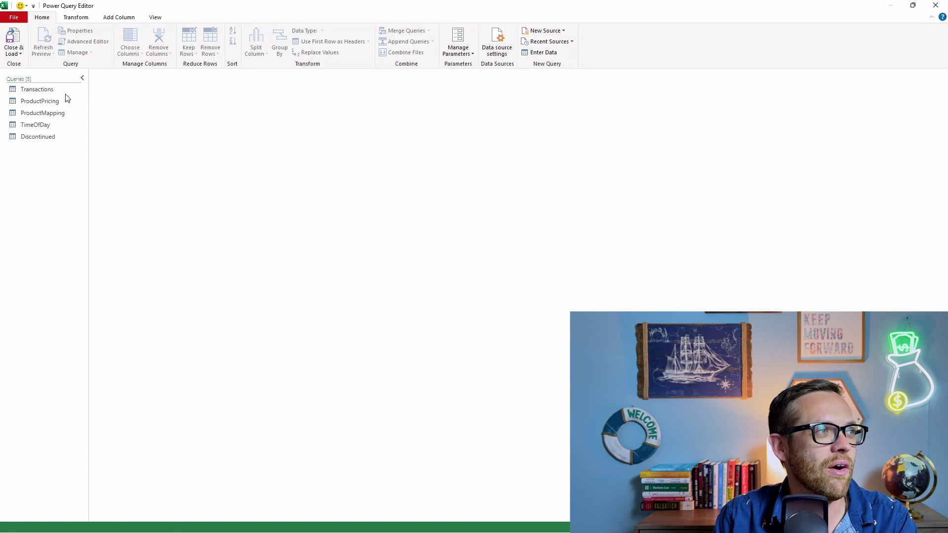
pyautogui.click(38, 90)
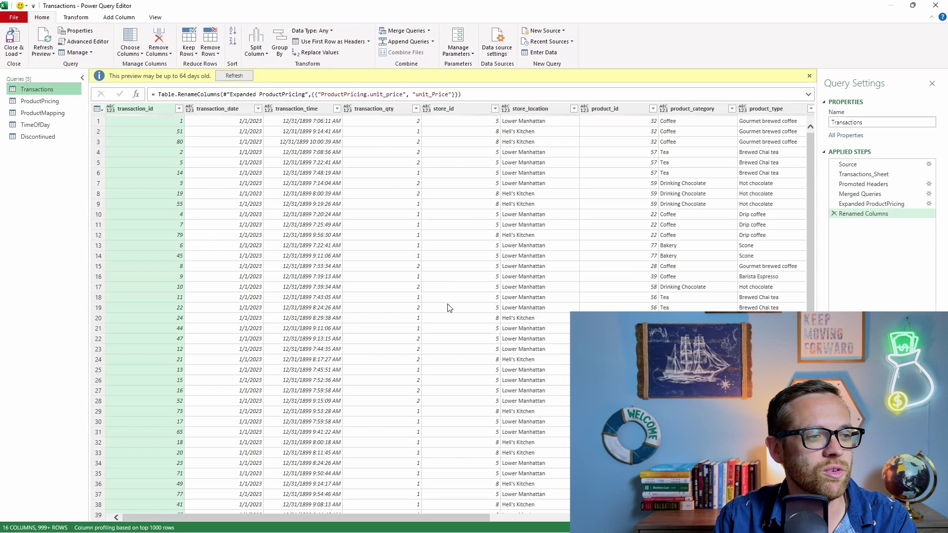
# Start a new custom column in the Transactions query and name it Sales.
pyautogui.moveTo(417, 515); pyautogui.dragTo(715, 515)
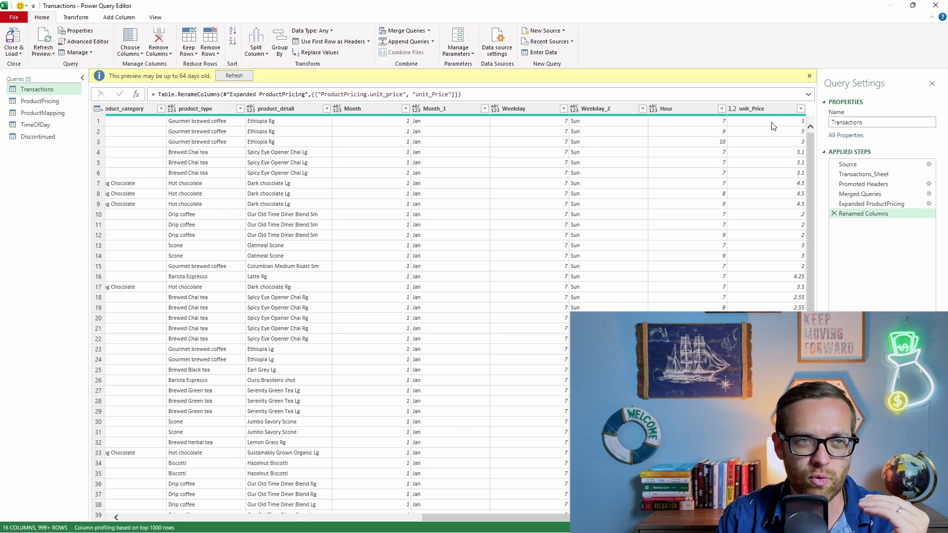
pyautogui.hscroll(-10, 427, 502)
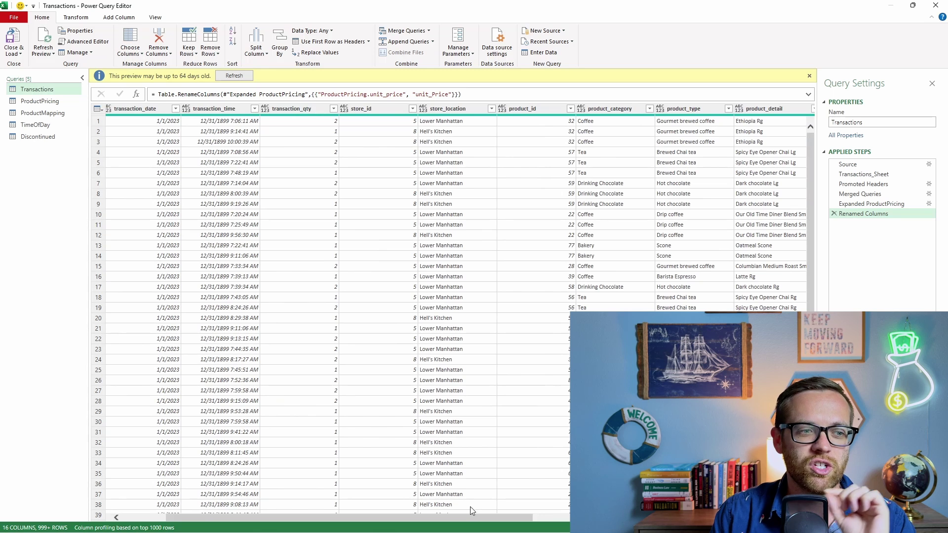
pyautogui.moveTo(472, 518); pyautogui.dragTo(776, 518)
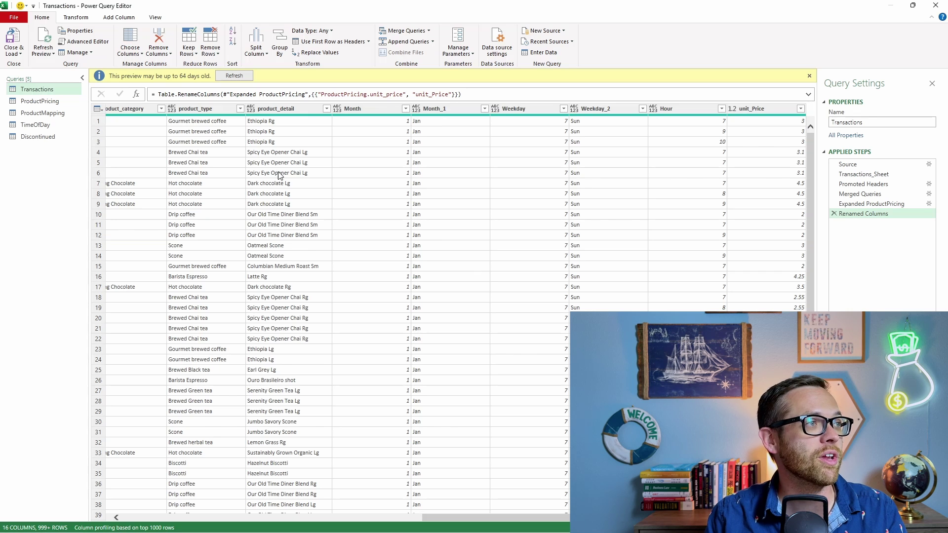
pyautogui.click(104, 19)
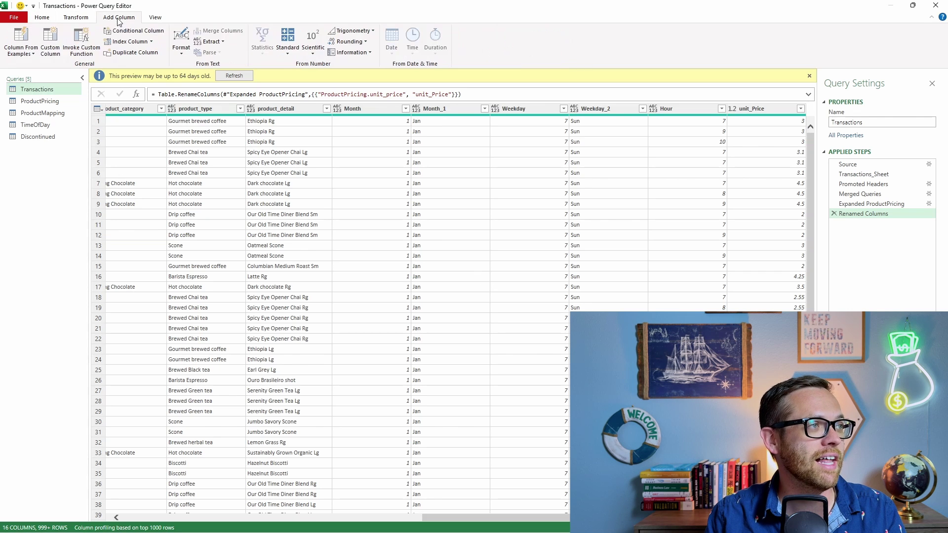
pyautogui.click(50, 44)
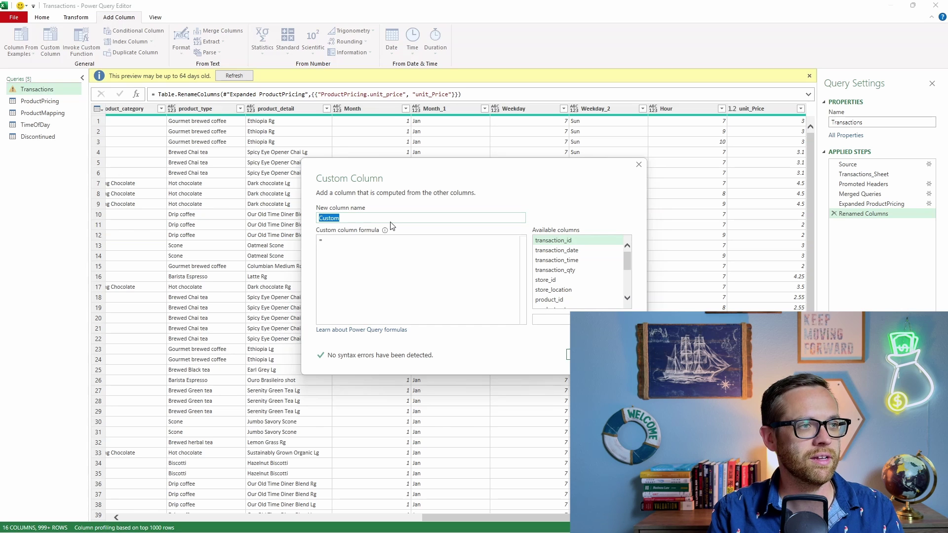
pyautogui.write('Sales')
pyautogui.press('Tab')
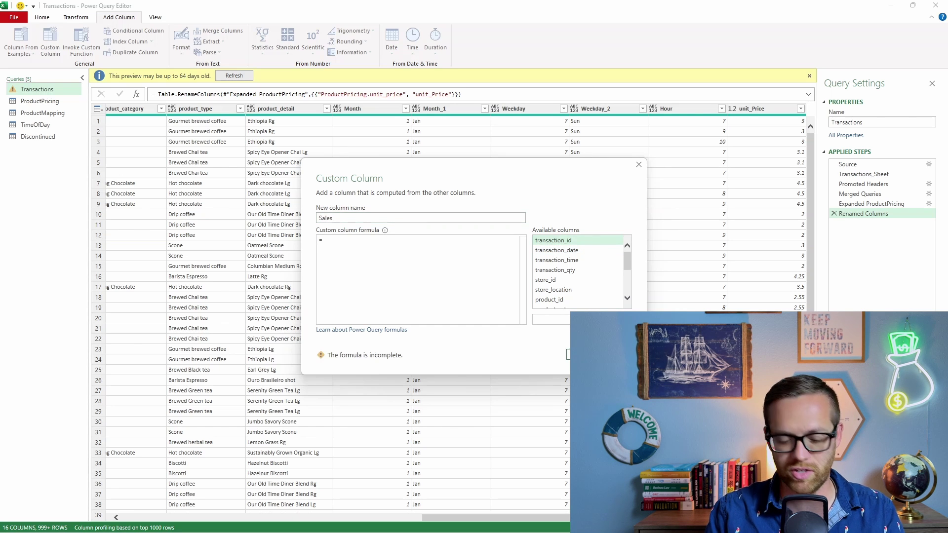
# Begin the Sales column formula with each try Number.From([unit_Price]).
pyautogui.write('each')
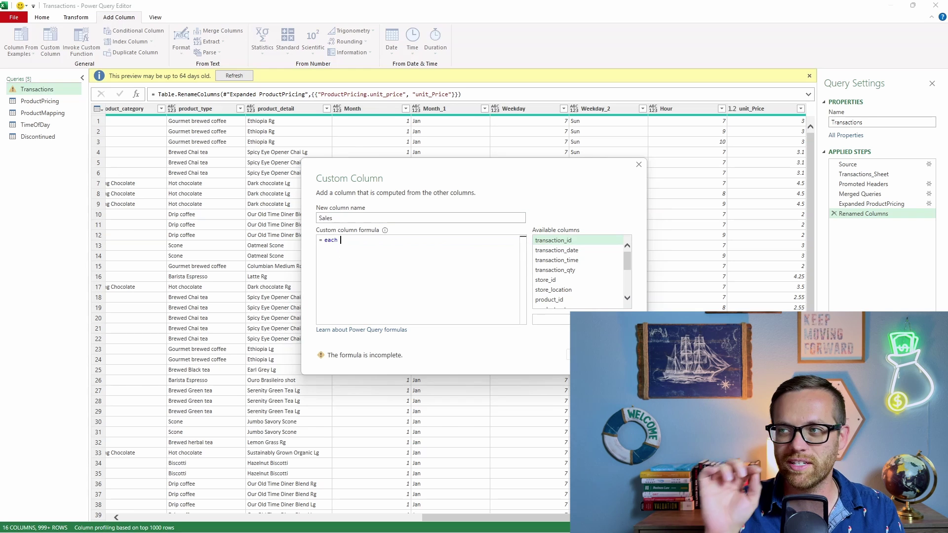
pyautogui.hotkey('ctrl', 'v')
pyautogui.moveTo(433, 241); pyautogui.dragTo(354, 241)
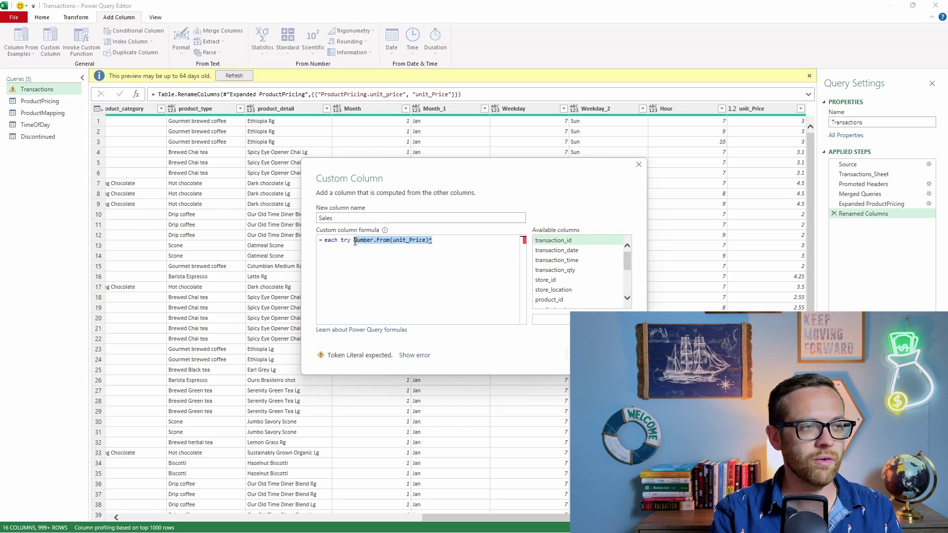
pyautogui.write('Number.From')
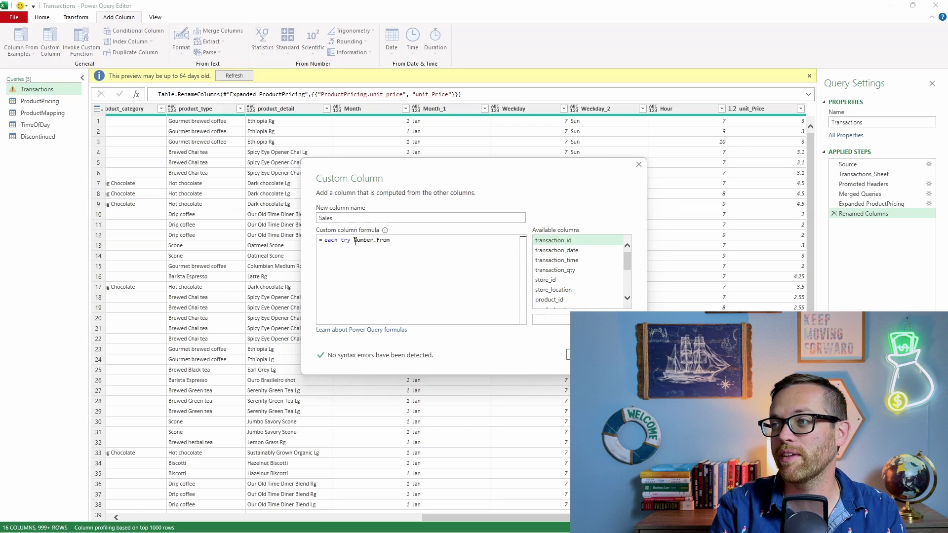
pyautogui.write('(')
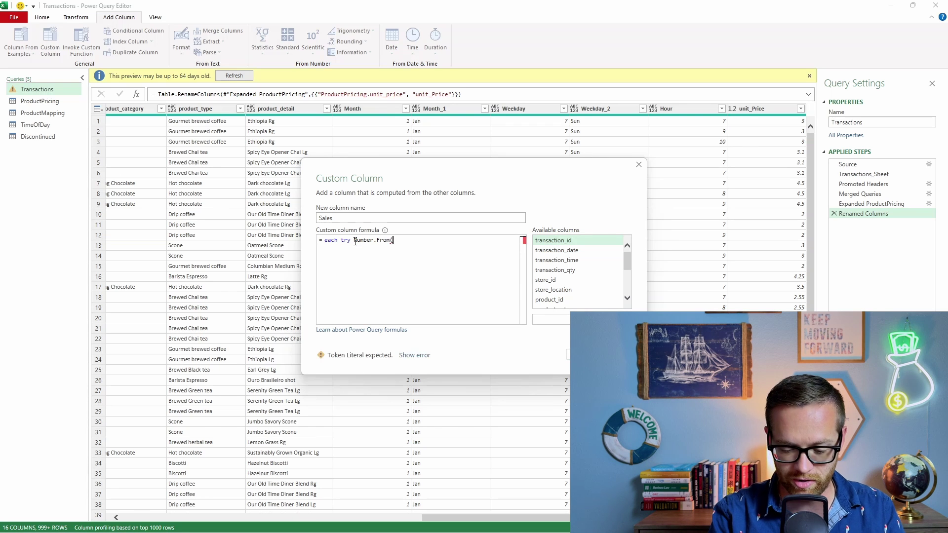
pyautogui.write('[unit')
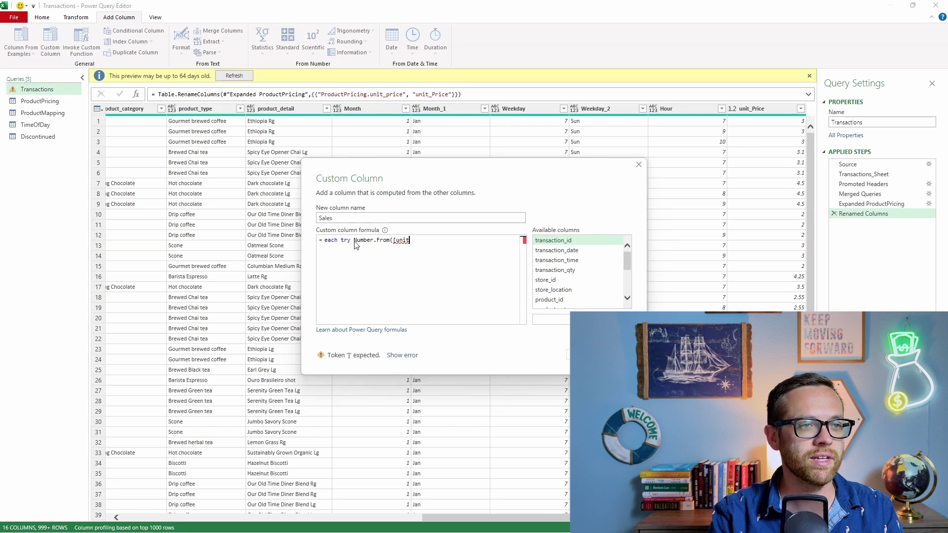
pyautogui.write('_P')
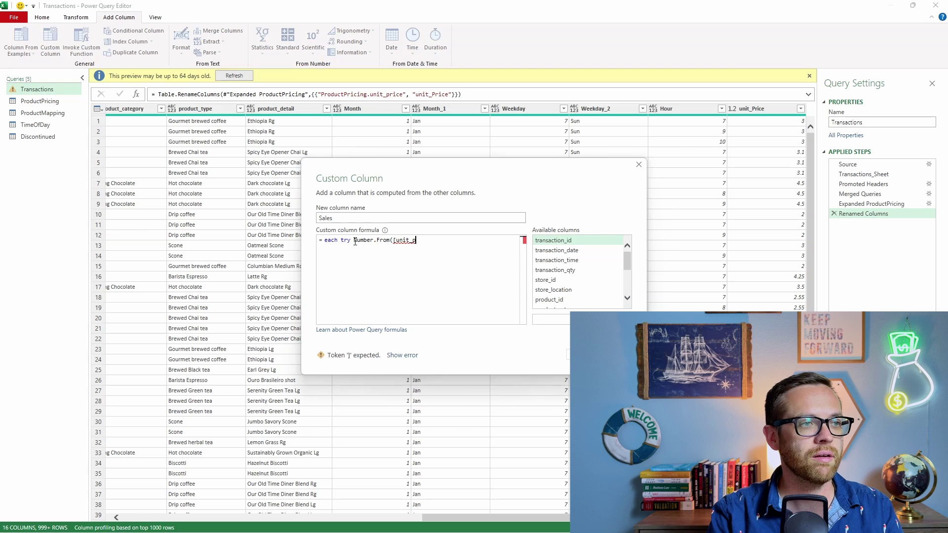
pyautogui.write('rice]')
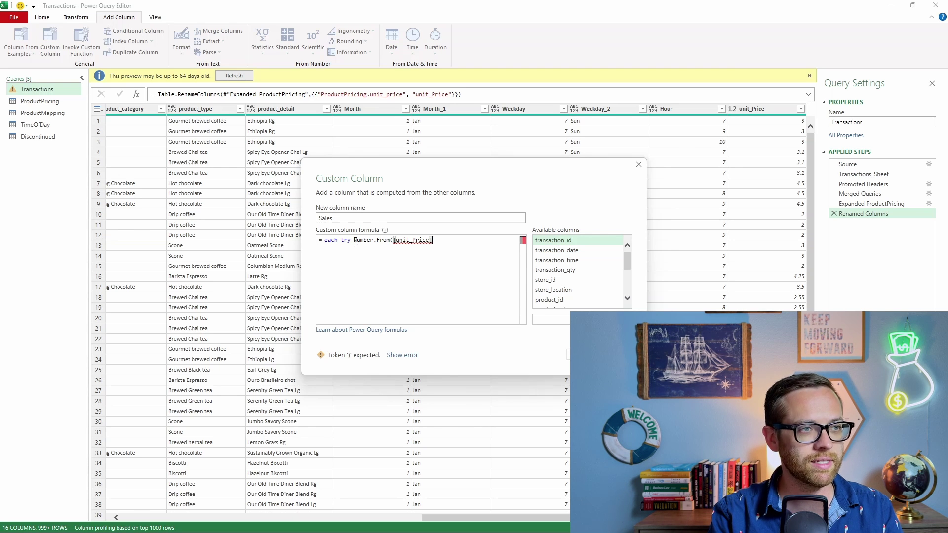
pyautogui.write(')')
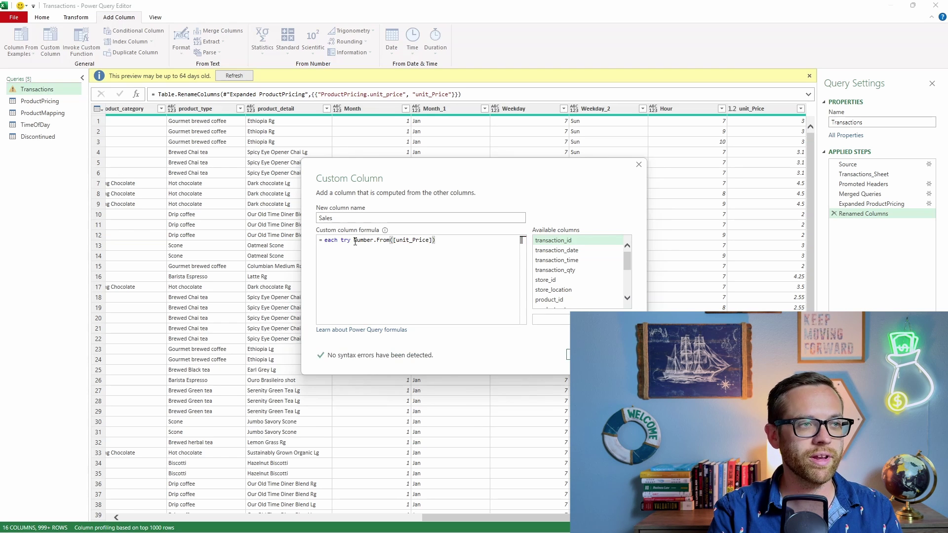
# Complete the Sales formula by multiplying by [transaction_qty] with otherwise null as the fallback, and create the column.
pyautogui.write(' o')
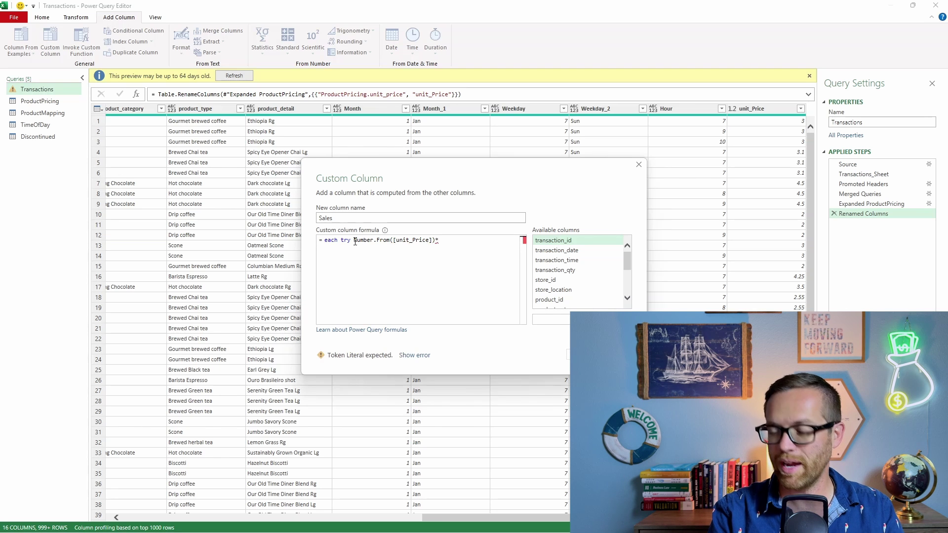
pyautogui.write('[tran')
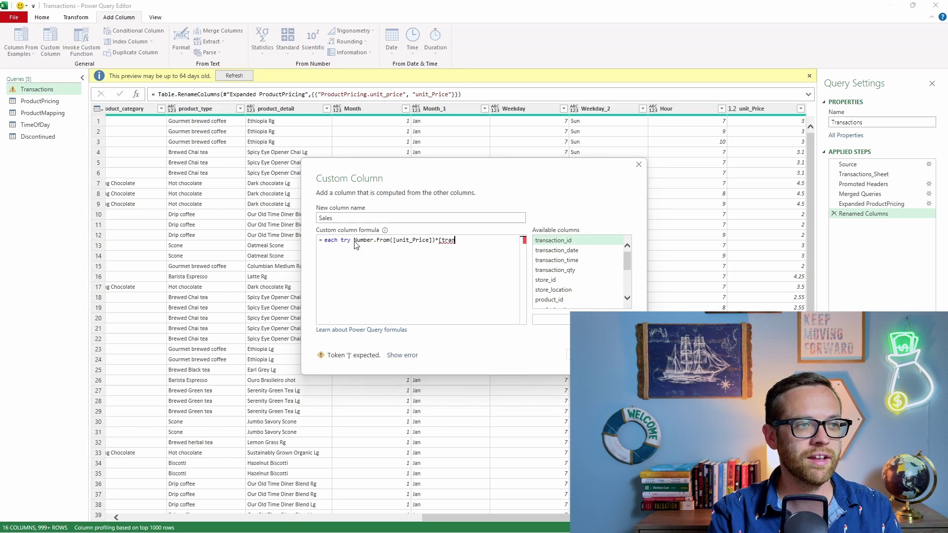
pyautogui.write('saction')
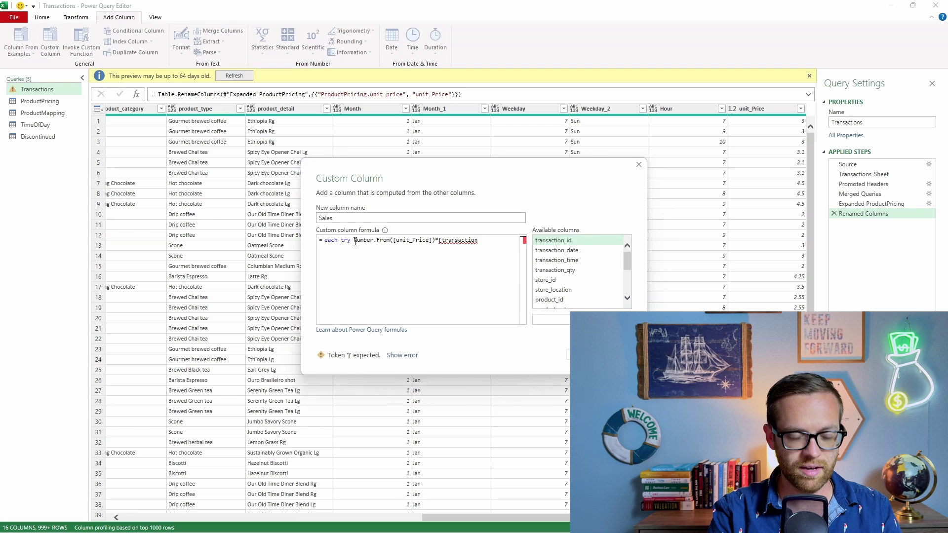
pyautogui.write('_qty]')
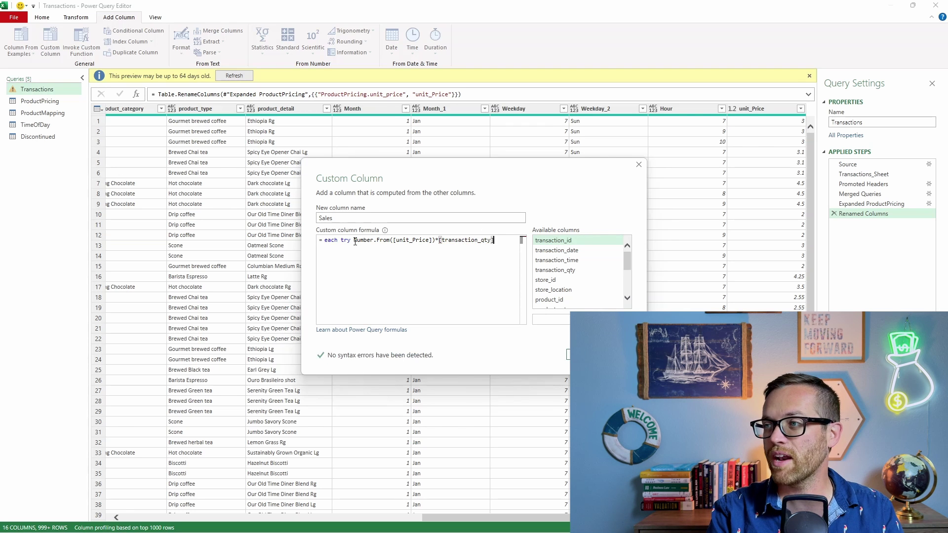
pyautogui.write(' otherwi')
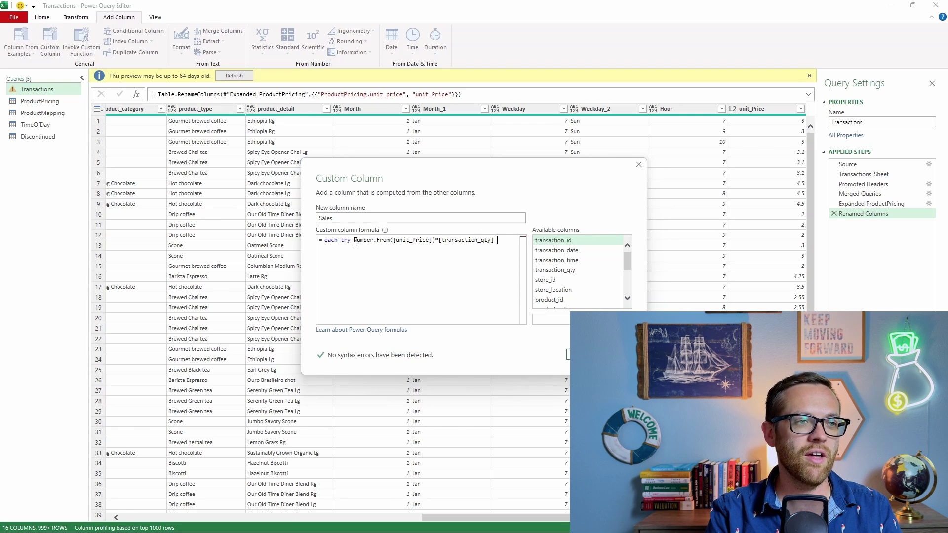
pyautogui.write('se ')
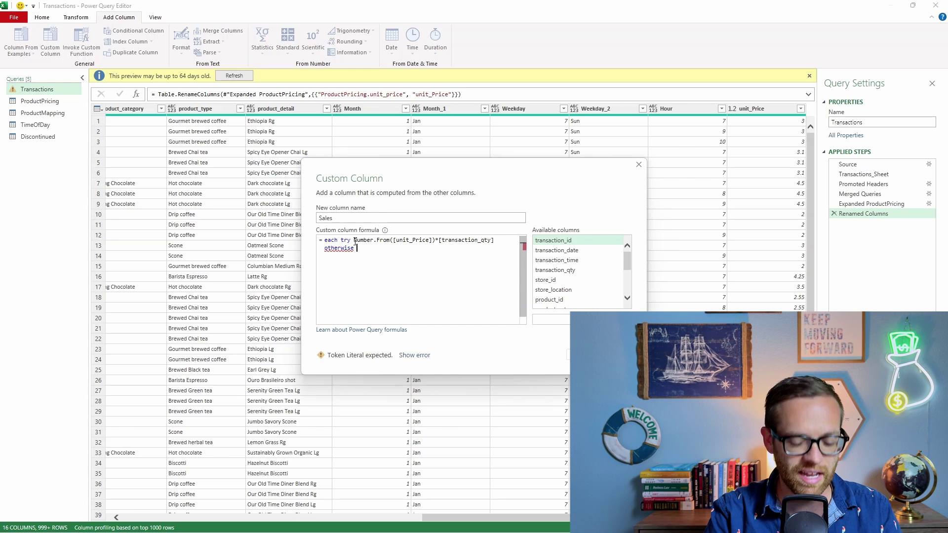
pyautogui.write('null')
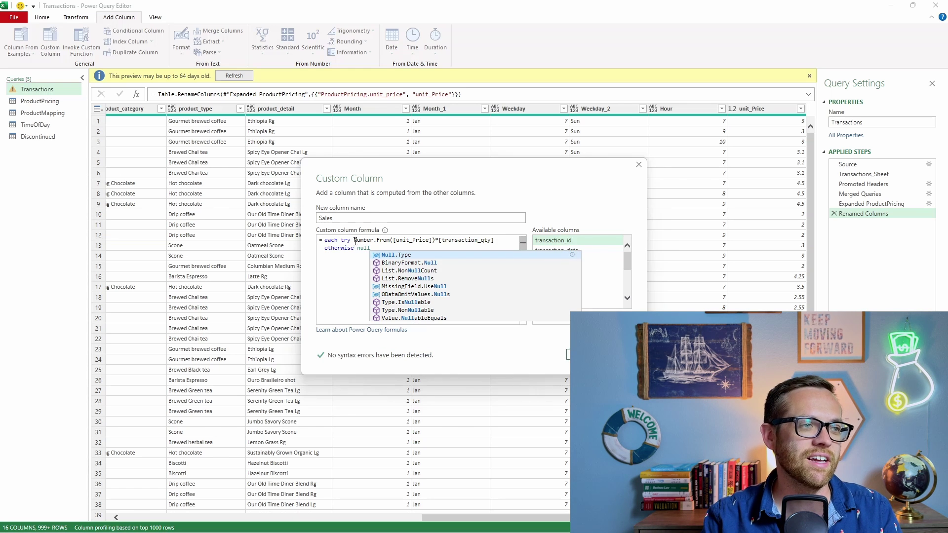
pyautogui.press('Escape')
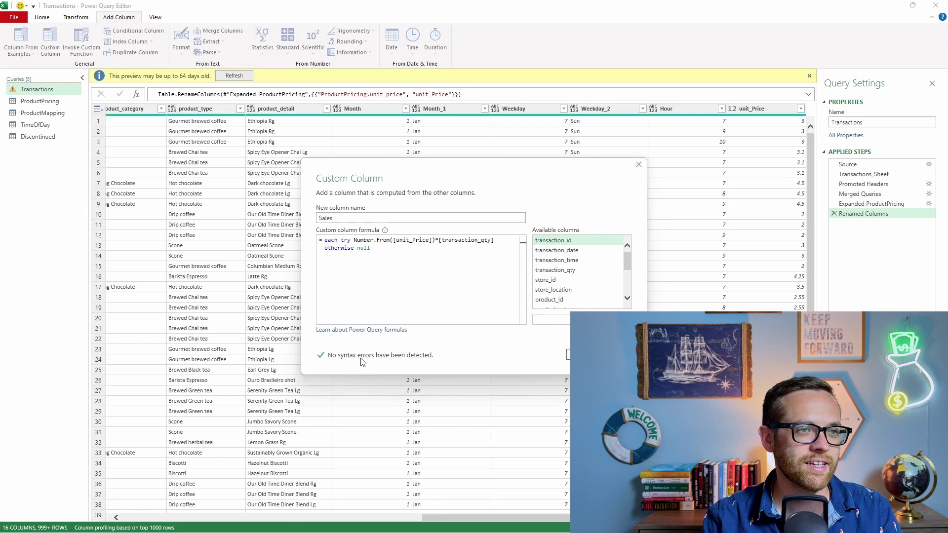
pyautogui.click(569, 356)
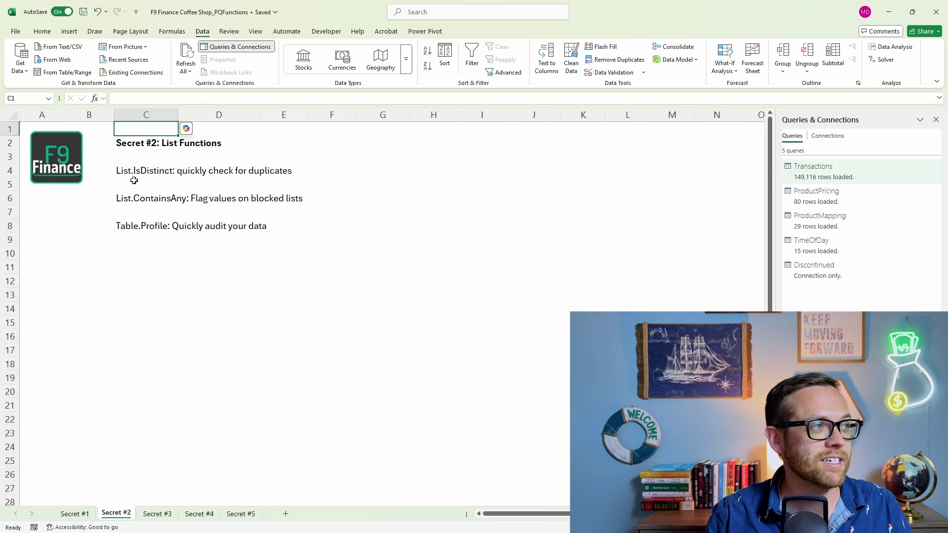
# Reopen the Power Query Editor from the workbook and create a new blank query.
pyautogui.click(19, 63)
pyautogui.click(75, 230)
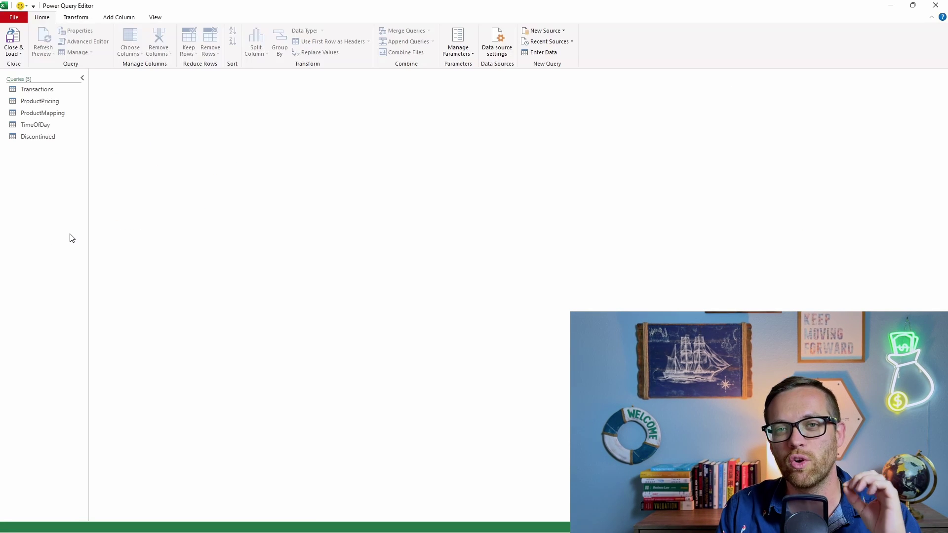
pyautogui.rightClick(48, 171)
pyautogui.moveTo(74, 191)
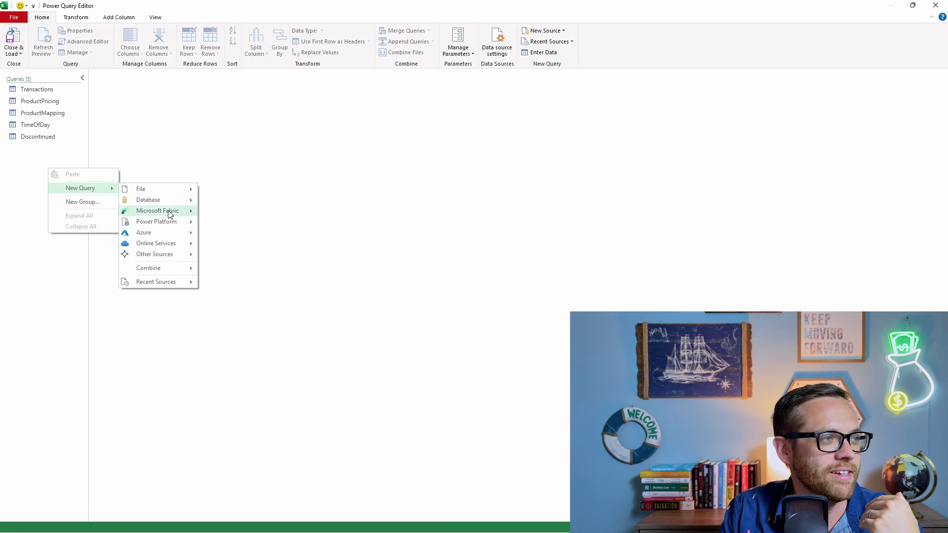
pyautogui.moveTo(177, 252)
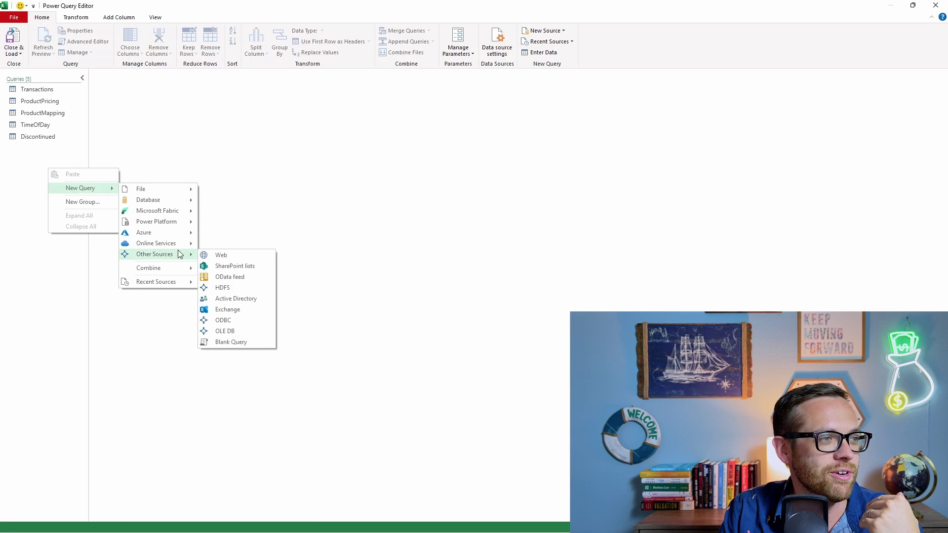
pyautogui.click(251, 343)
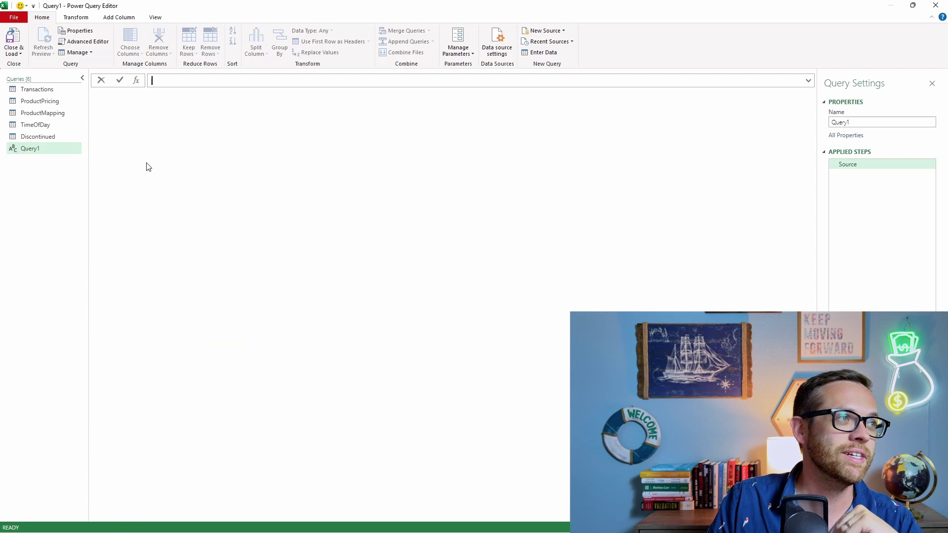
# Replace Query1's code so Source = Transactions[transaction_id] and HasDuplicates = not List.IsDistinct(Source), returning HasDuplicates, and apply it.
pyautogui.click(100, 43)
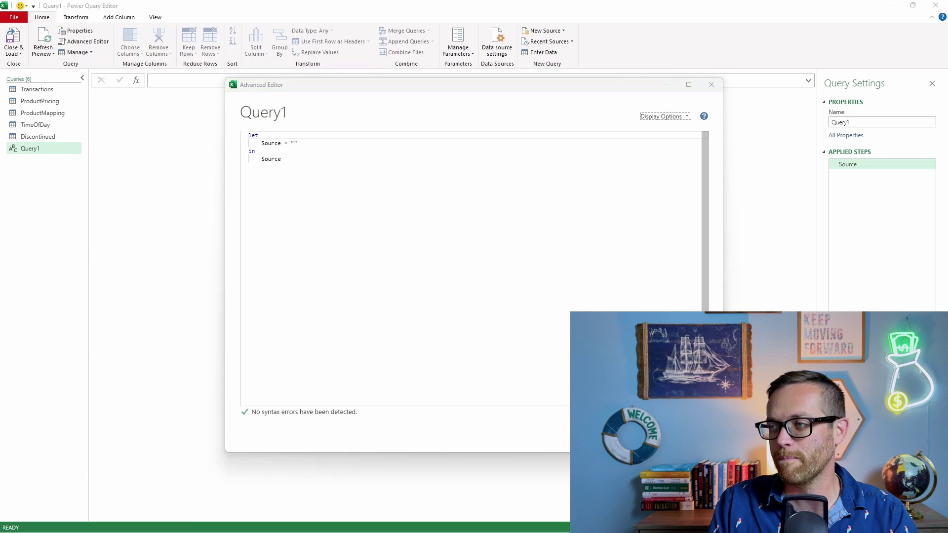
pyautogui.moveTo(357, 176); pyautogui.dragTo(232, 132)
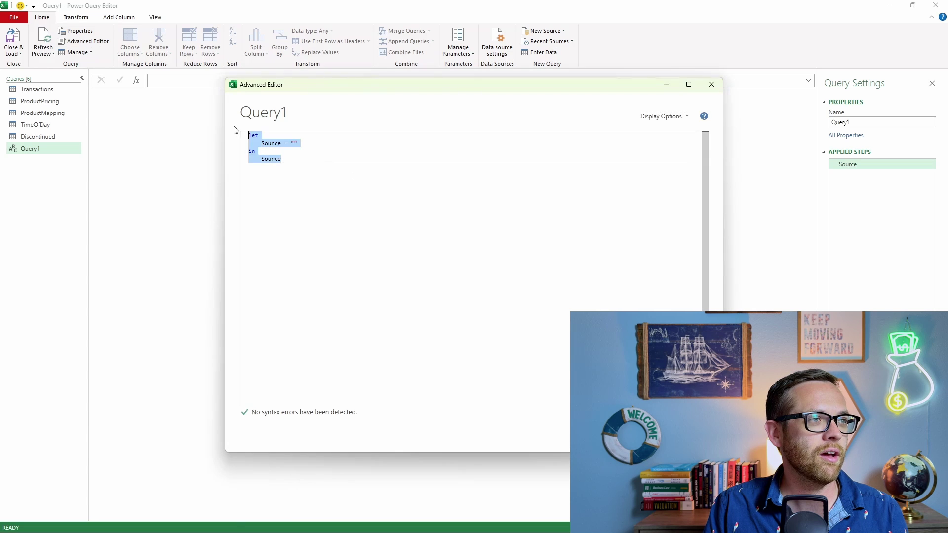
pyautogui.write('let     Source = Transactions[transaction_id],     HasDuplicates = not List.IsDistinct(Source) in     HasDuplicates')
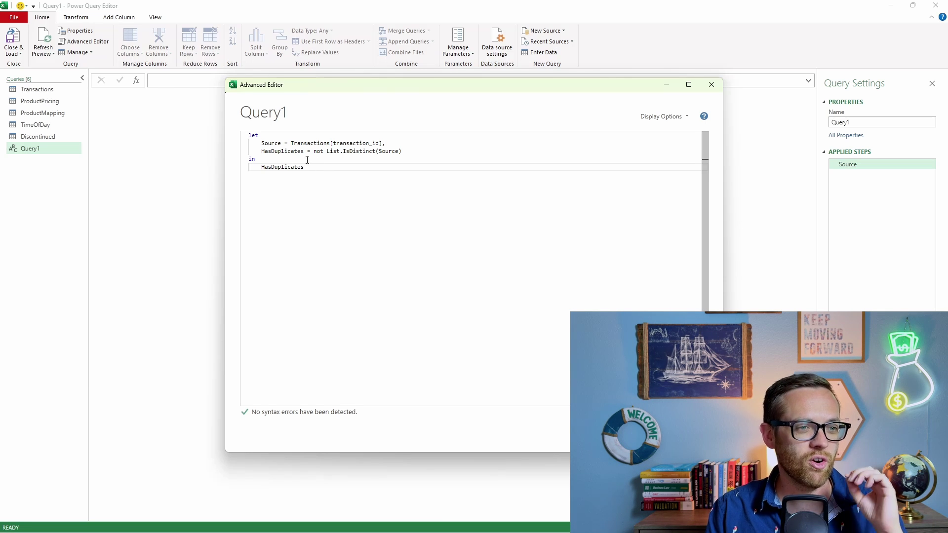
pyautogui.click(641, 435)
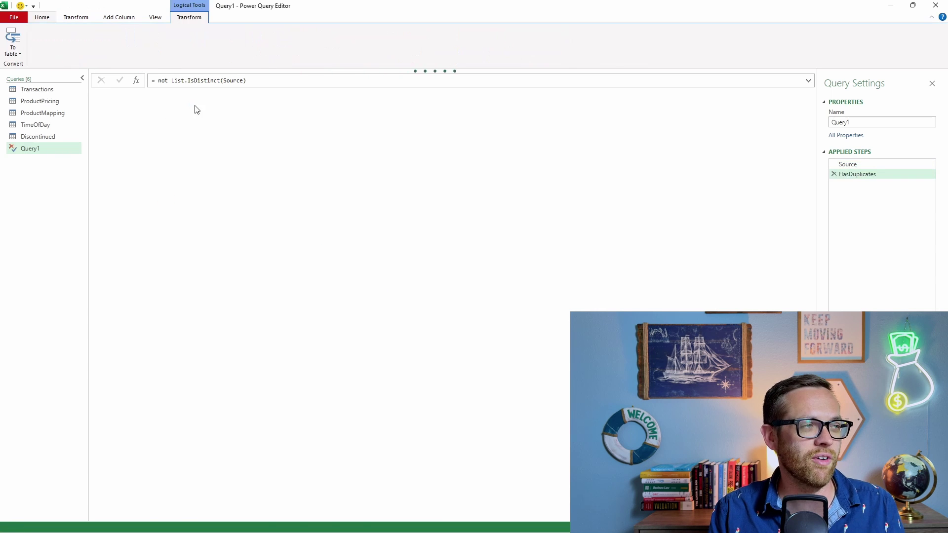
# Rename the duplicate-check query Query1 as Duplicates.
pyautogui.doubleClick(855, 124)
pyautogui.write('Du')
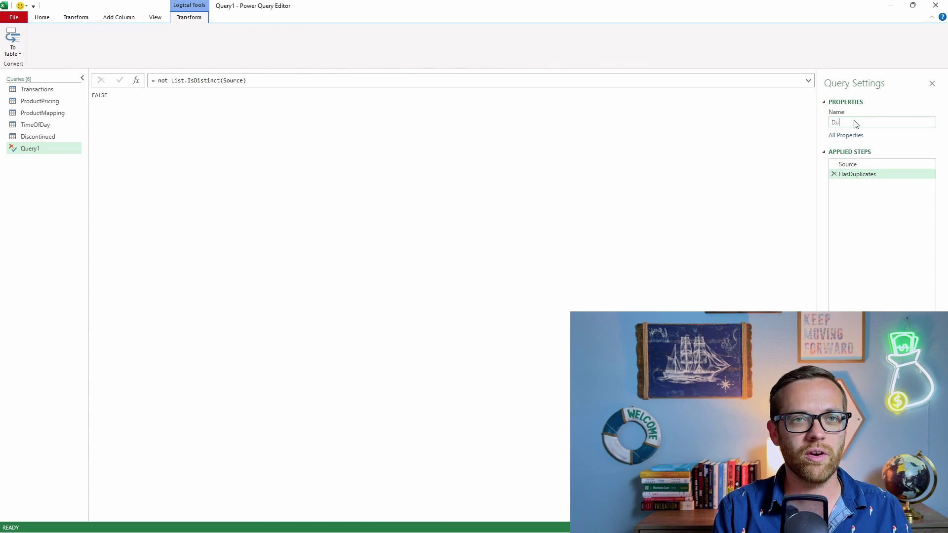
pyautogui.write('plicates')
pyautogui.press('Return')
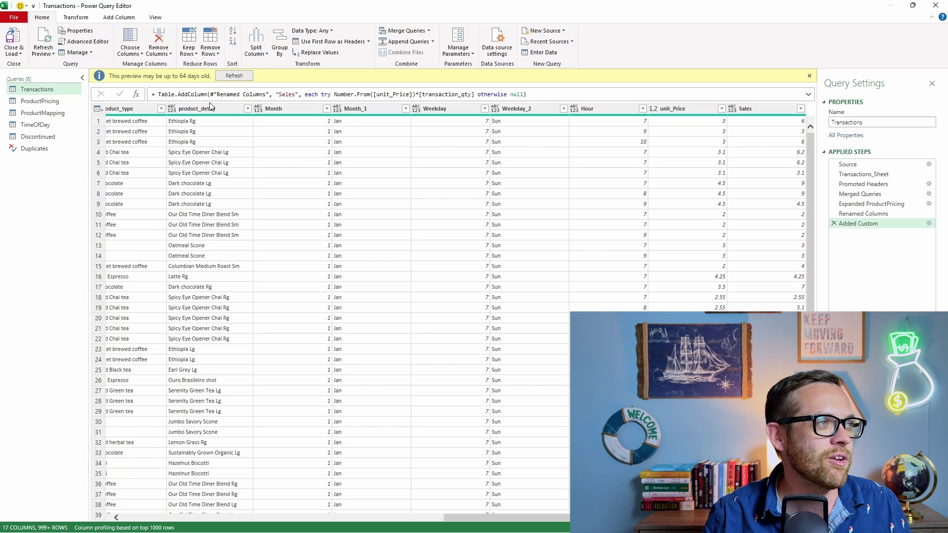
# Add a custom column to the Transactions query with the formula List.ContainsAny(Discontinued[Discontinued], {[product_detail]}).
pyautogui.click(105, 20)
pyautogui.click(49, 44)
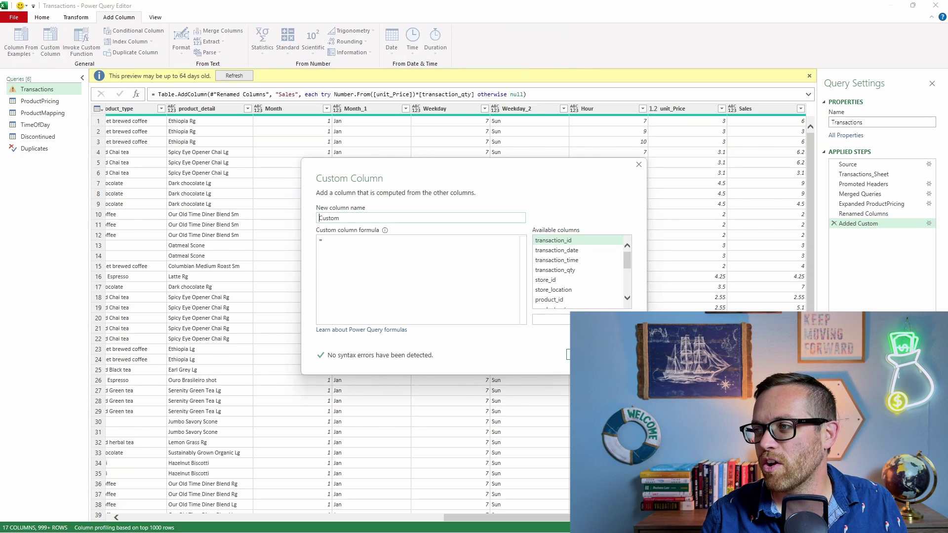
pyautogui.write('List.ContainsAny(Discontinued[Discontinued], {[product_detail]})')
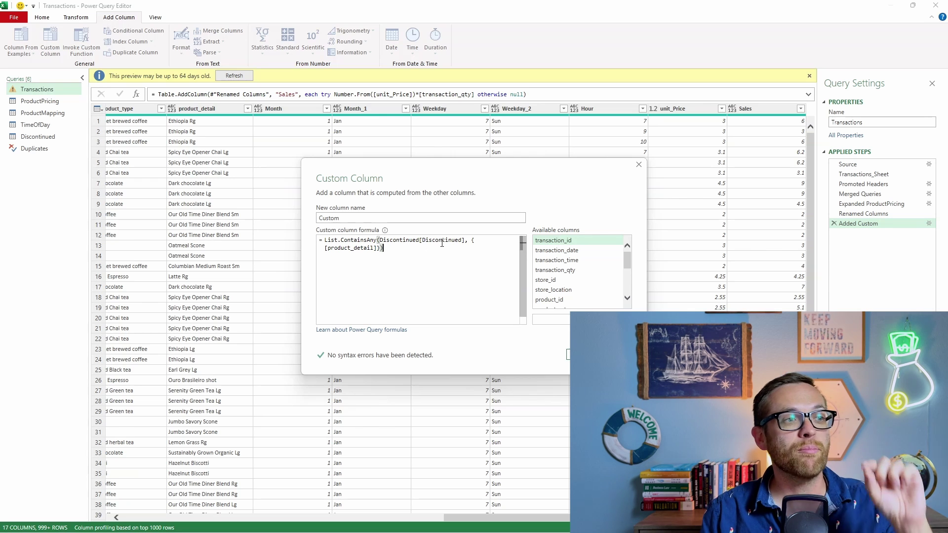
pyautogui.moveTo(324, 249); pyautogui.dragTo(377, 252)
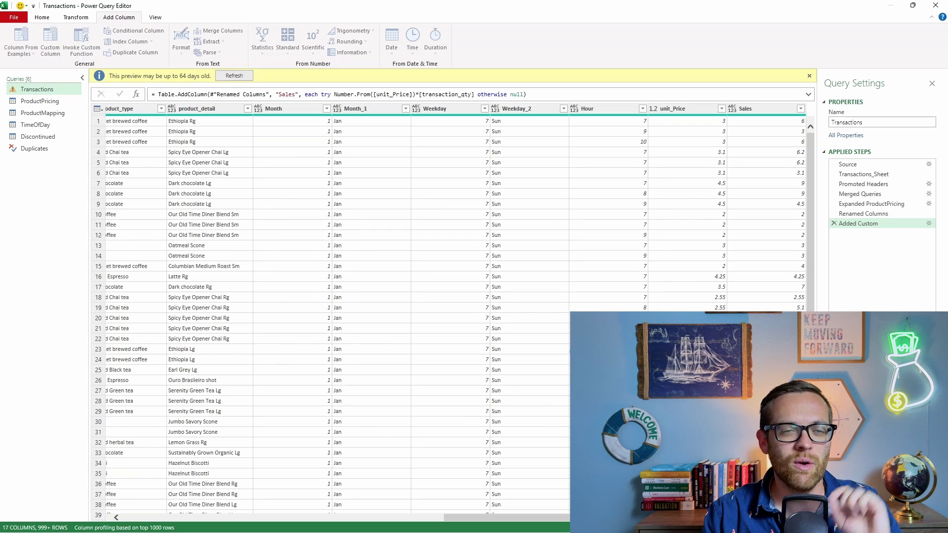
pyautogui.click(568, 355)
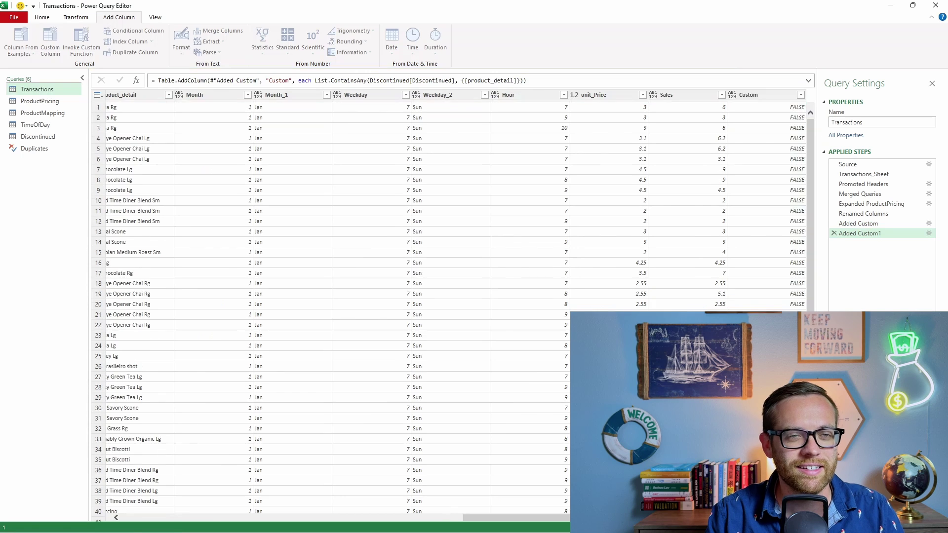
# Check the complete list of filter values in the Custom column, leaving the column unfiltered.
pyautogui.click(800, 94)
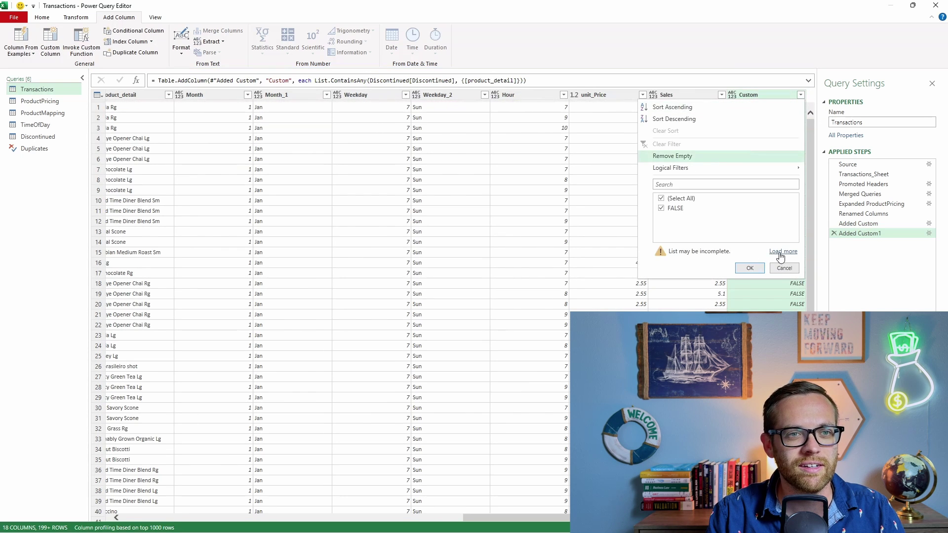
pyautogui.click(780, 252)
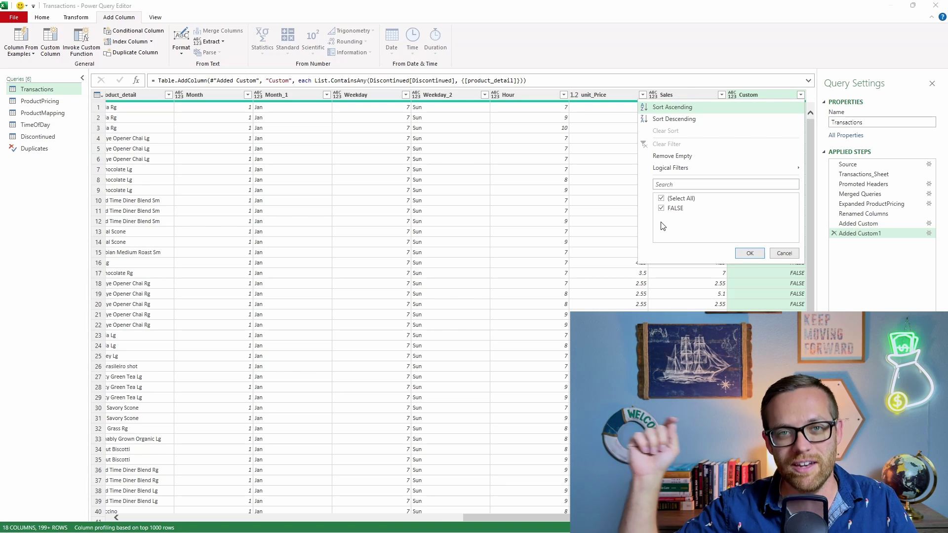
pyautogui.click(27, 187)
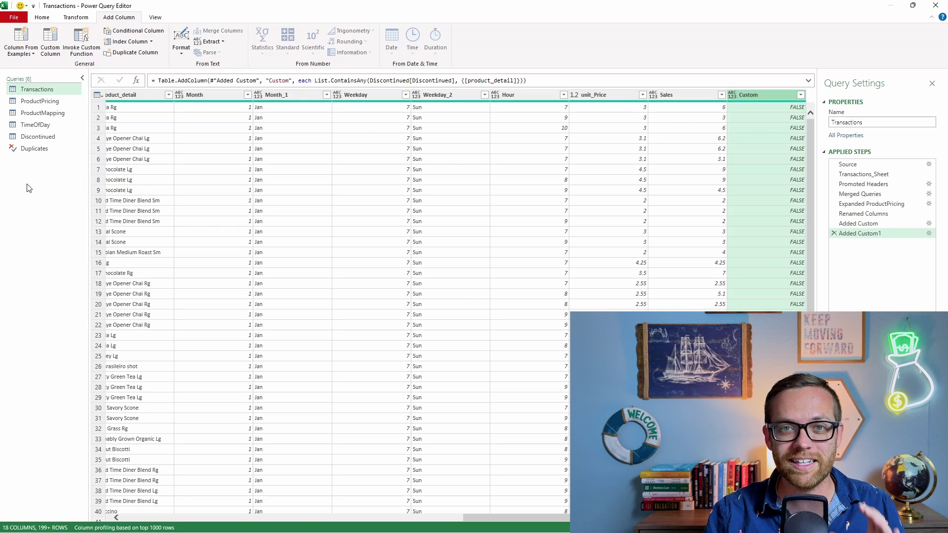
# Create a new blank query and apply the formula = Table.Profile(Transactions) to it.
pyautogui.rightClick(38, 187)
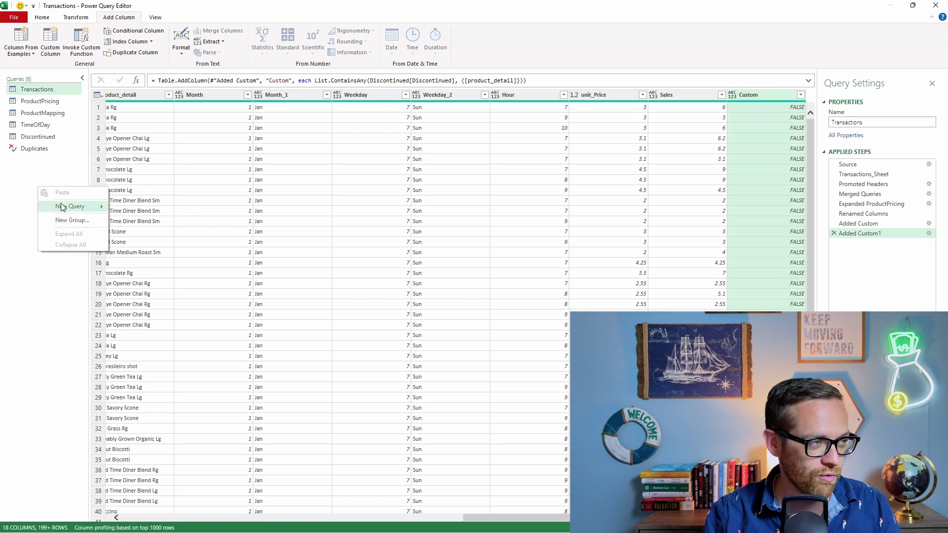
pyautogui.moveTo(63, 207)
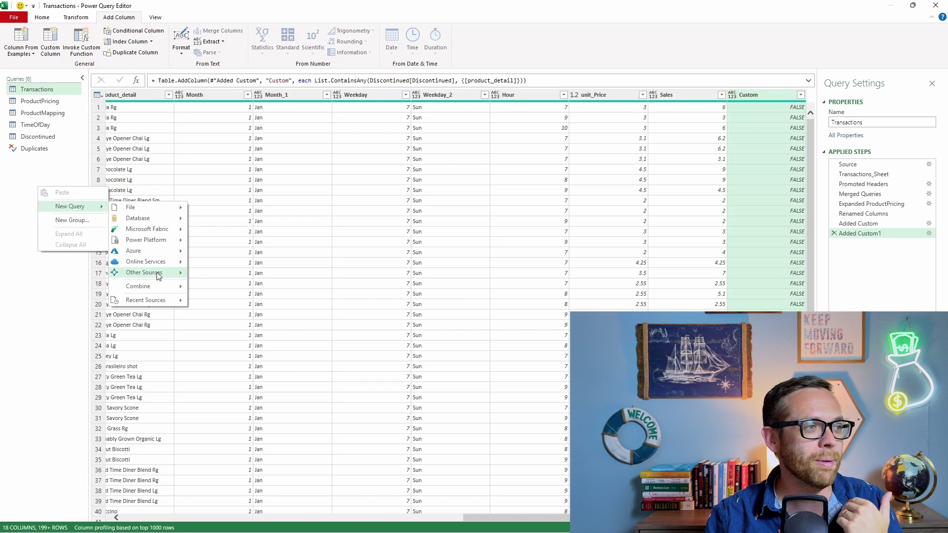
pyautogui.moveTo(162, 276)
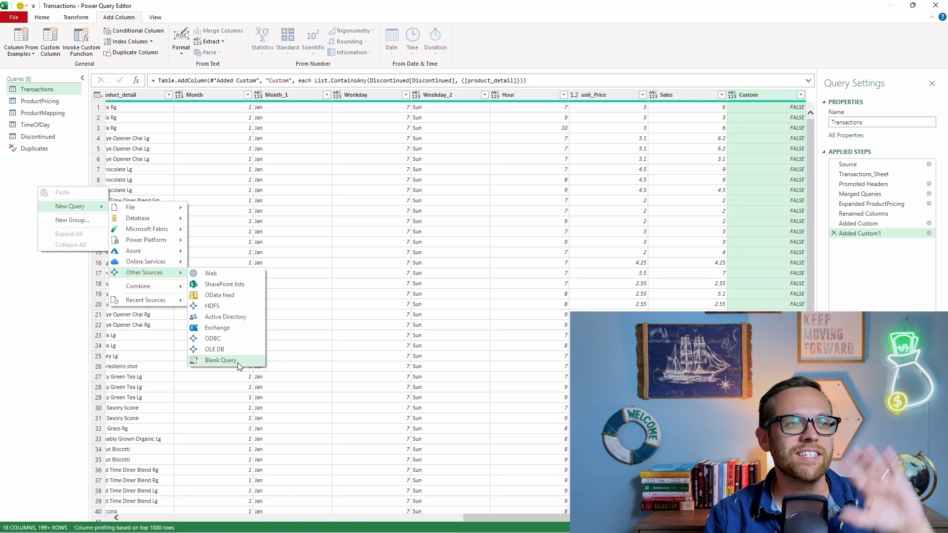
pyautogui.click(221, 360)
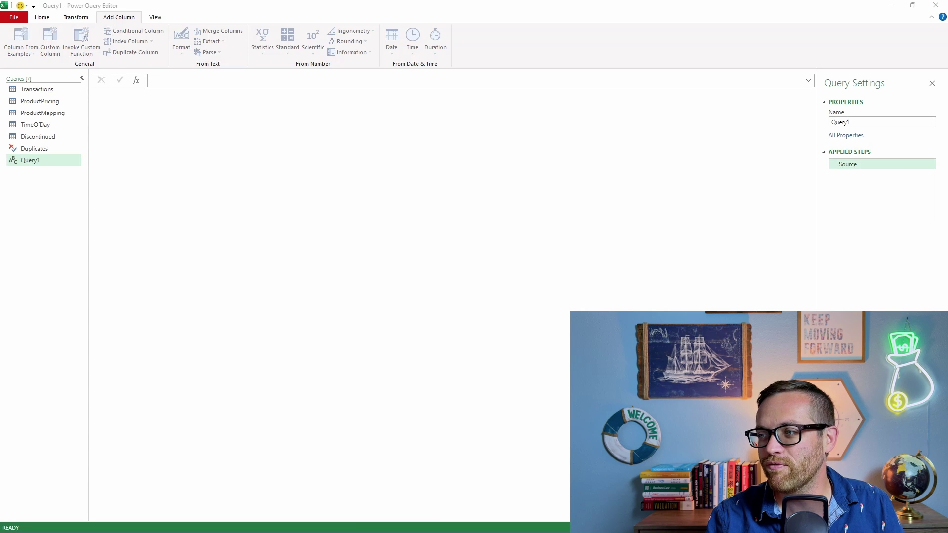
pyautogui.click(157, 81)
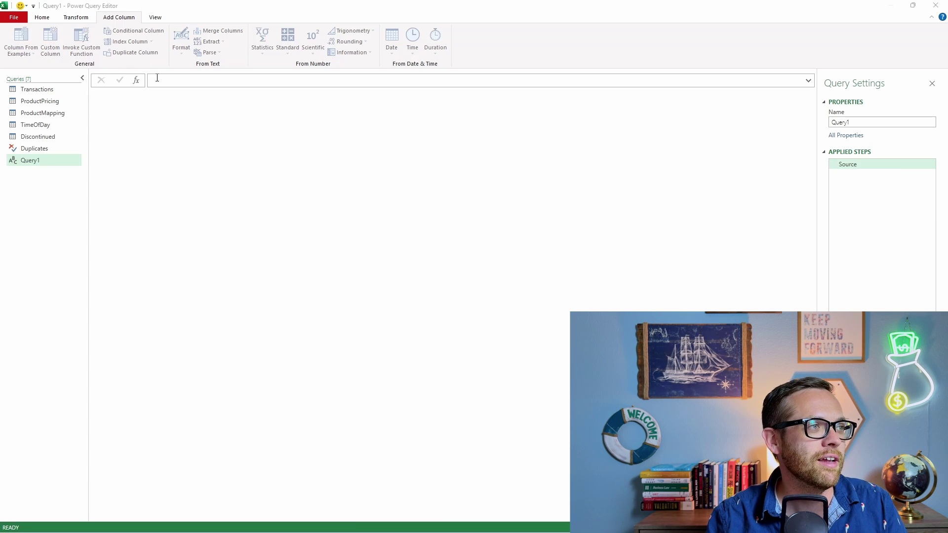
pyautogui.write('= Table.Profile(Transactions)')
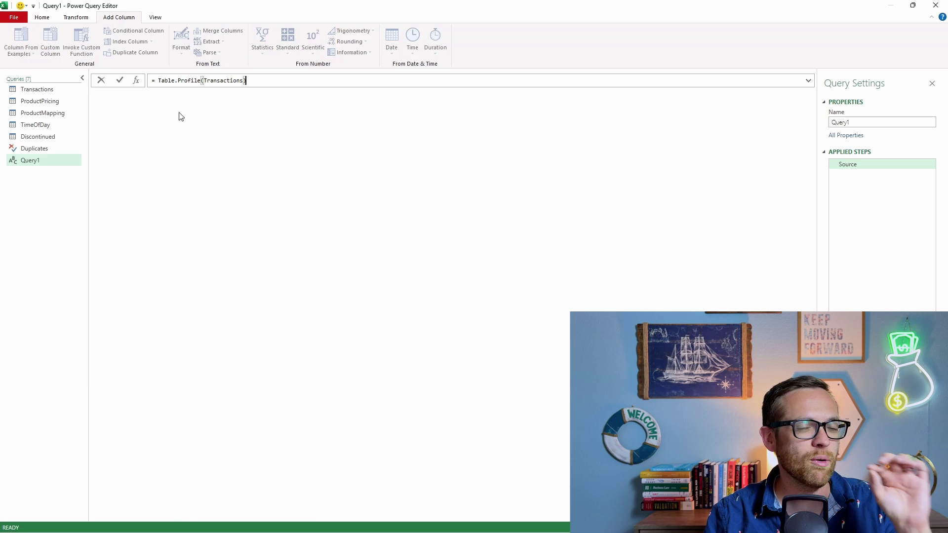
pyautogui.click(120, 81)
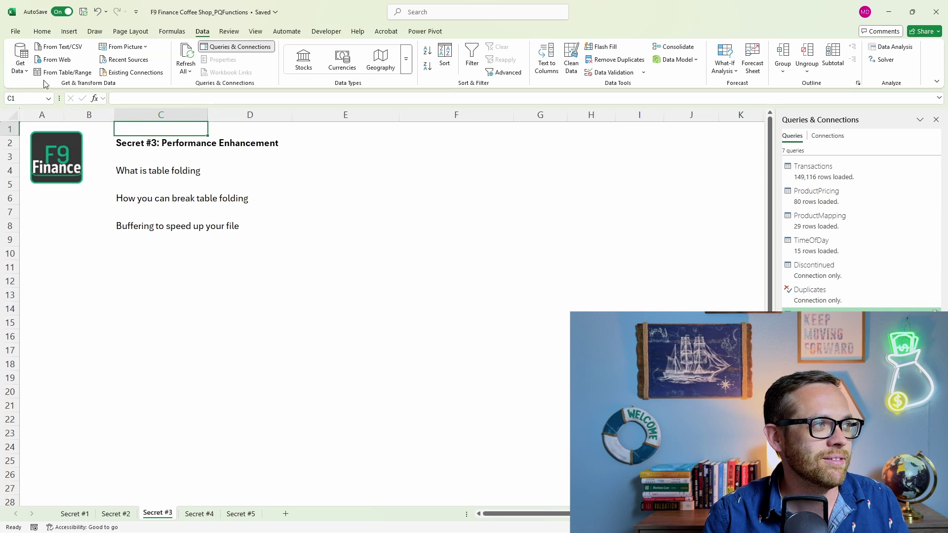
# Reopen the Power Query Editor from the workbook and open the Transactions query's full M code for editing.
pyautogui.click(21, 58)
pyautogui.click(90, 231)
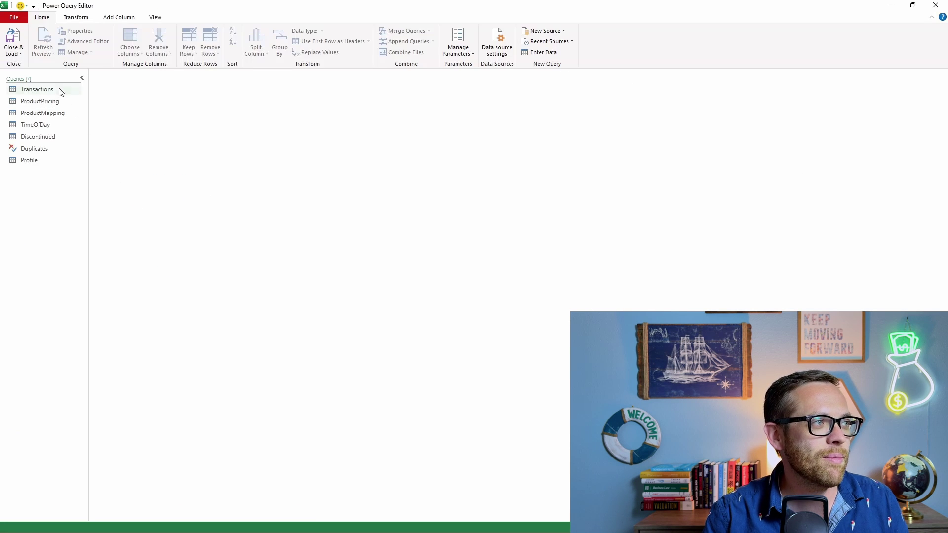
pyautogui.click(56, 90)
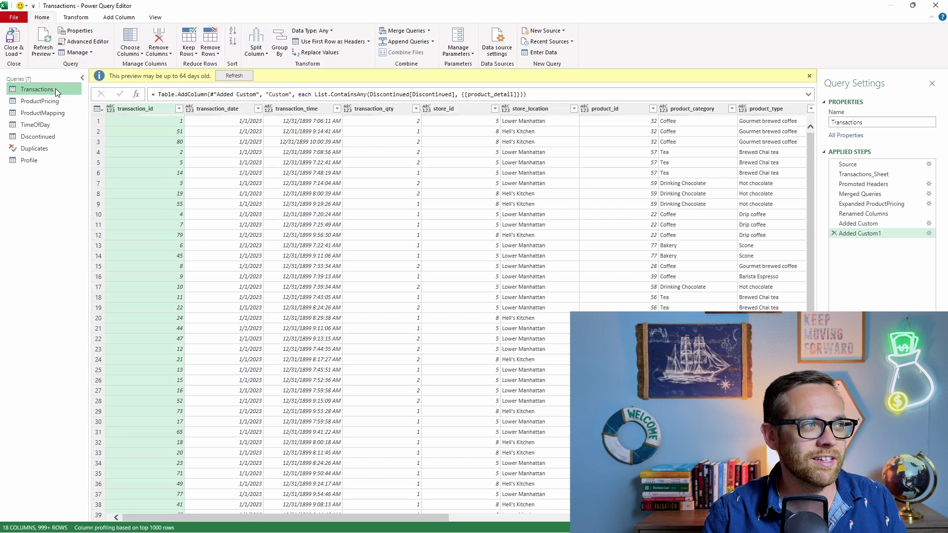
pyautogui.click(84, 41)
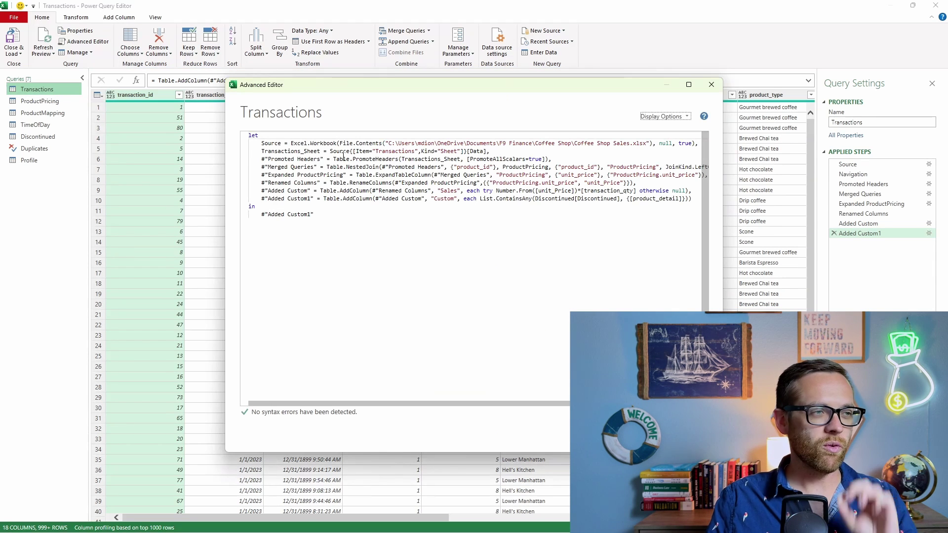
# Wrap the Transactions_Sheet expression Source{[Item="Transactions",Kind="Sheet"]}[Data] in Table.Buffer() and apply the code.
pyautogui.tripleClick(342, 152)
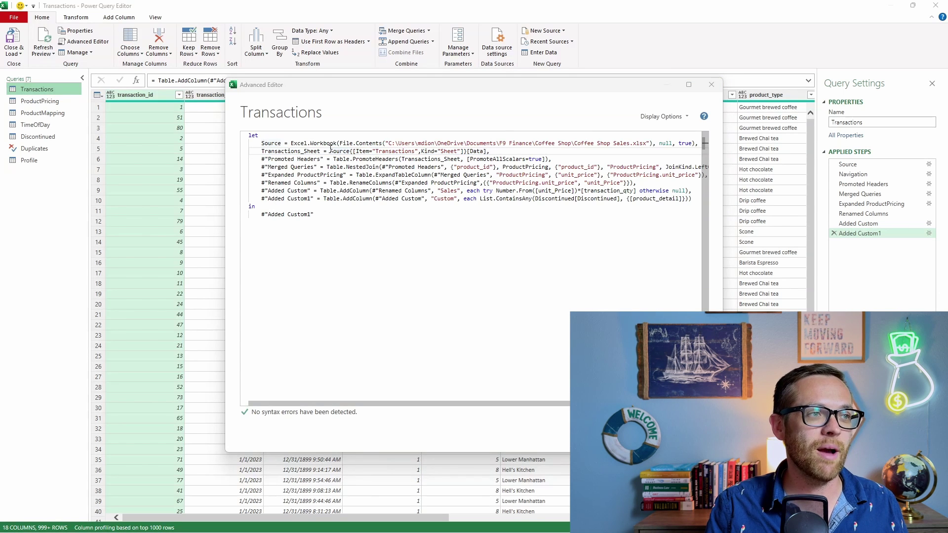
pyautogui.click(330, 150)
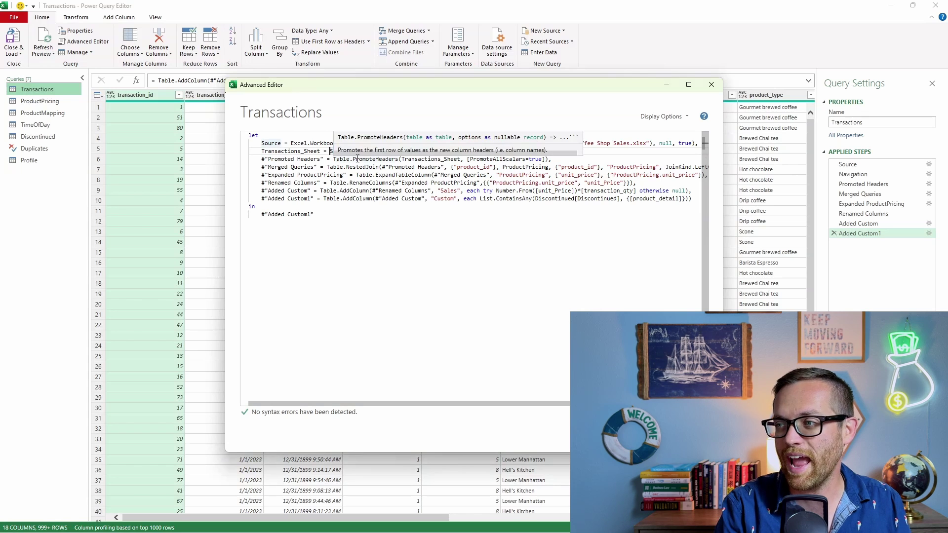
pyautogui.write('Table.')
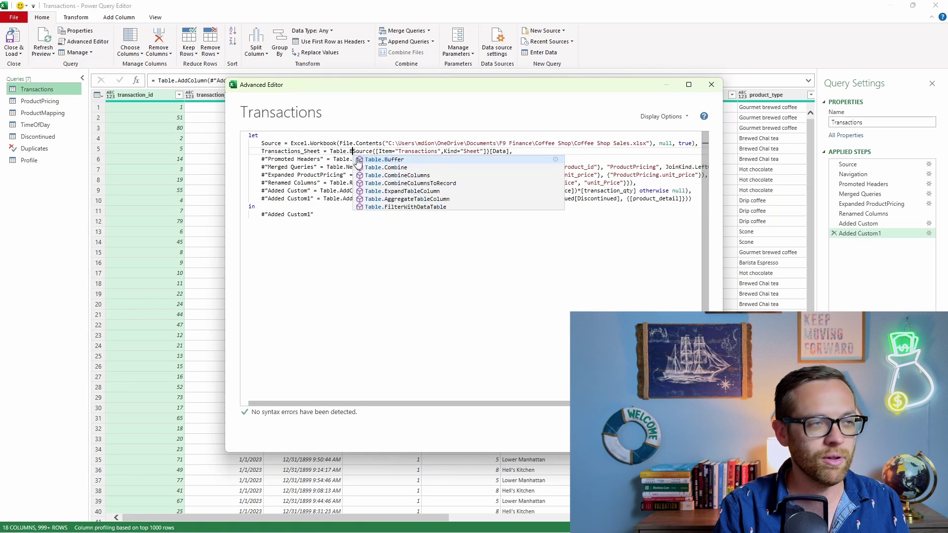
pyautogui.press('Tab')
pyautogui.write('(')
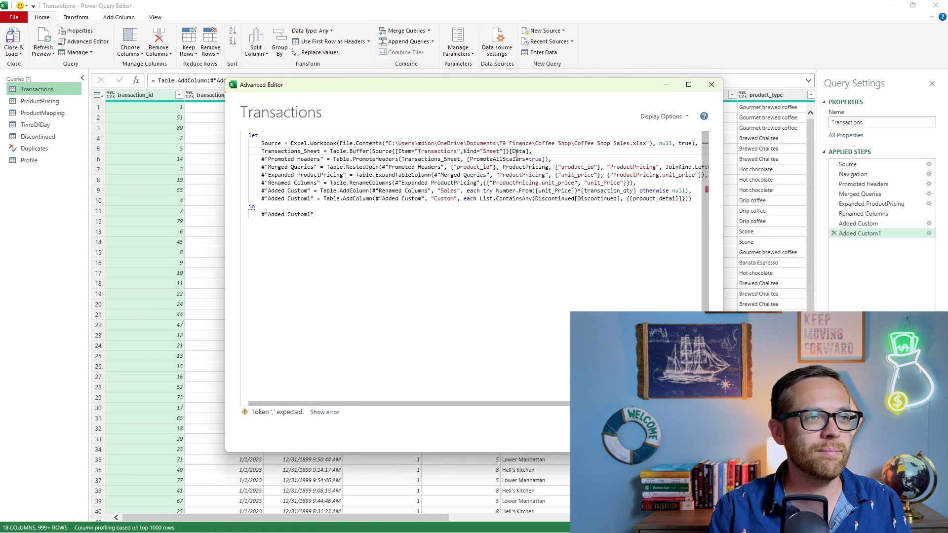
pyautogui.click(527, 151)
pyautogui.write(')')
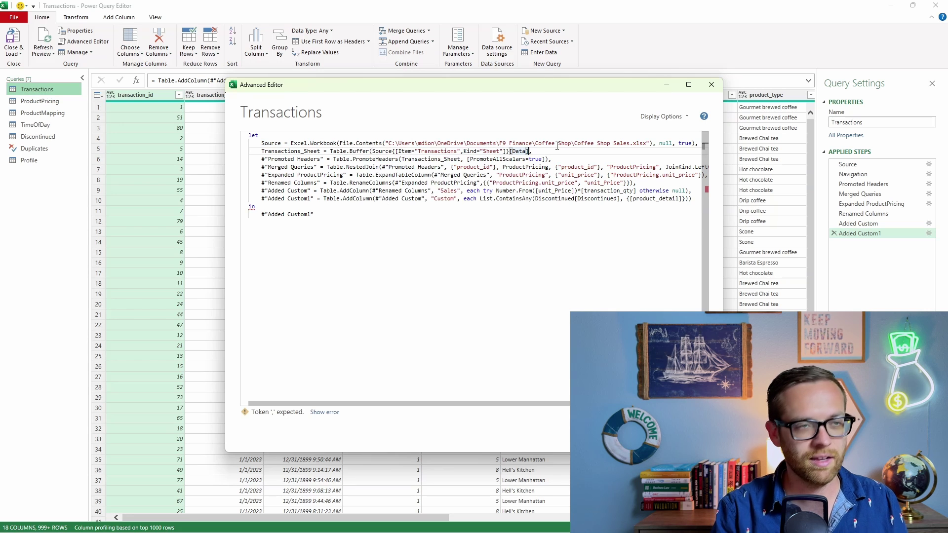
pyautogui.write(')')
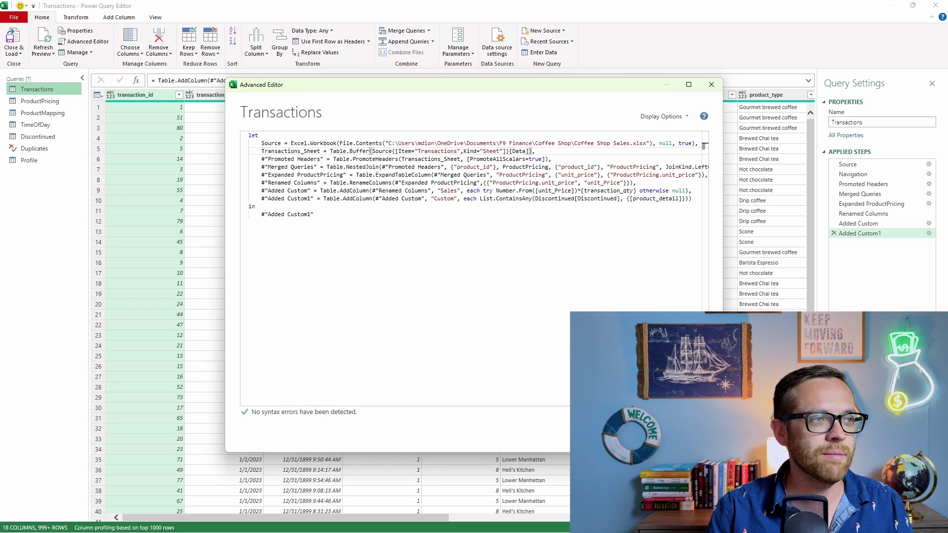
pyautogui.click(644, 434)
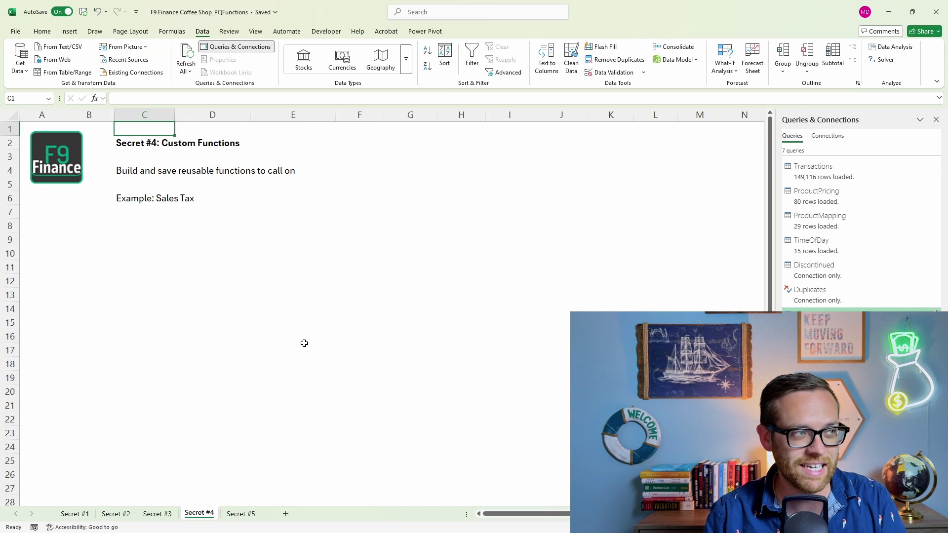
# Reopen the Power Query Editor from the workbook and create a new blank query named Sales Tax.
pyautogui.click(20, 63)
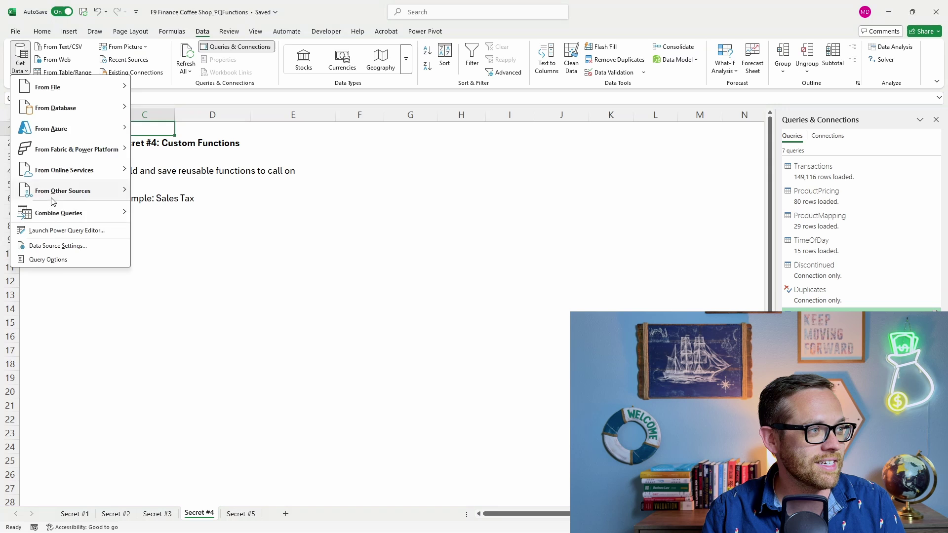
pyautogui.click(59, 230)
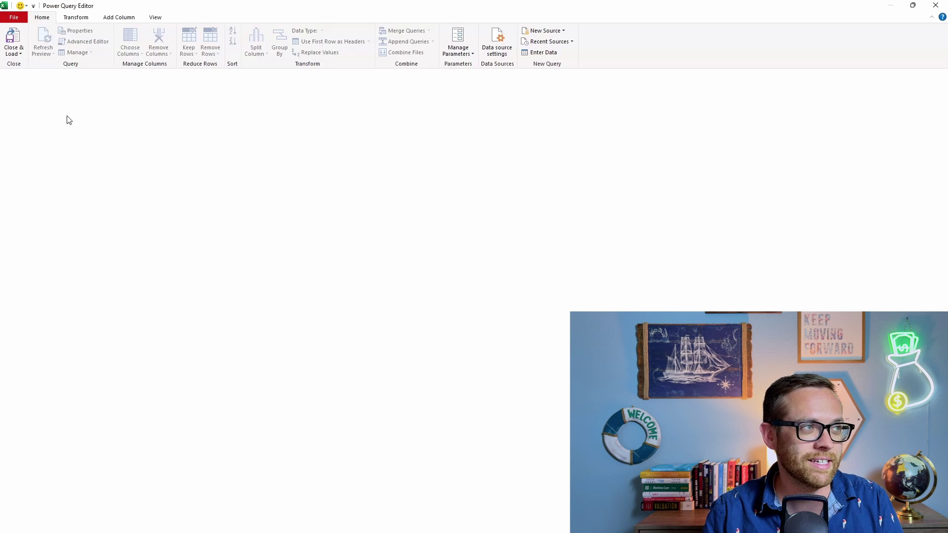
pyautogui.rightClick(50, 198)
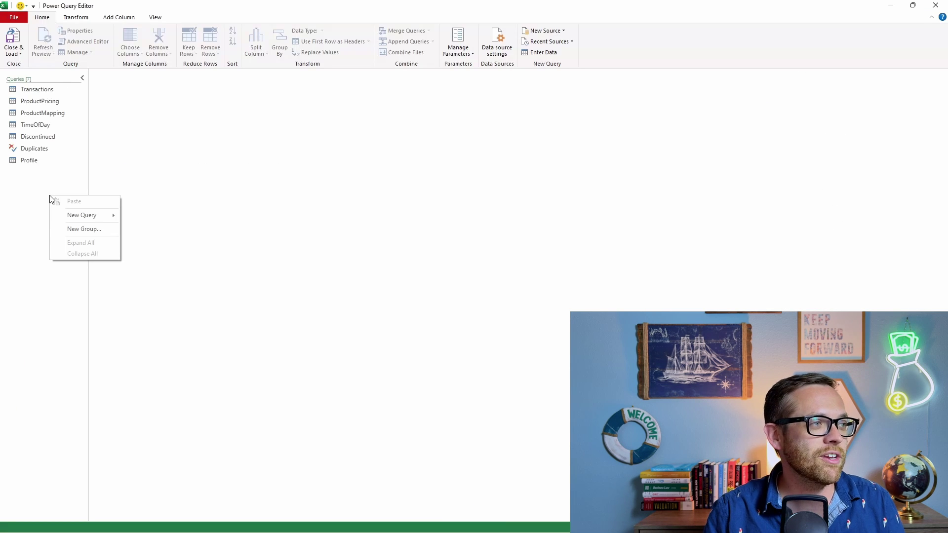
pyautogui.moveTo(76, 215)
pyautogui.moveTo(182, 282)
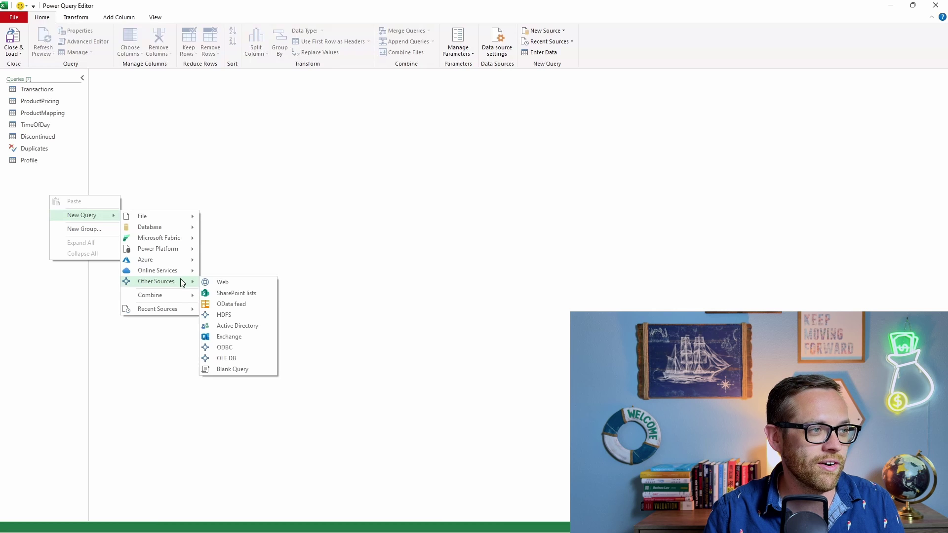
pyautogui.click(248, 369)
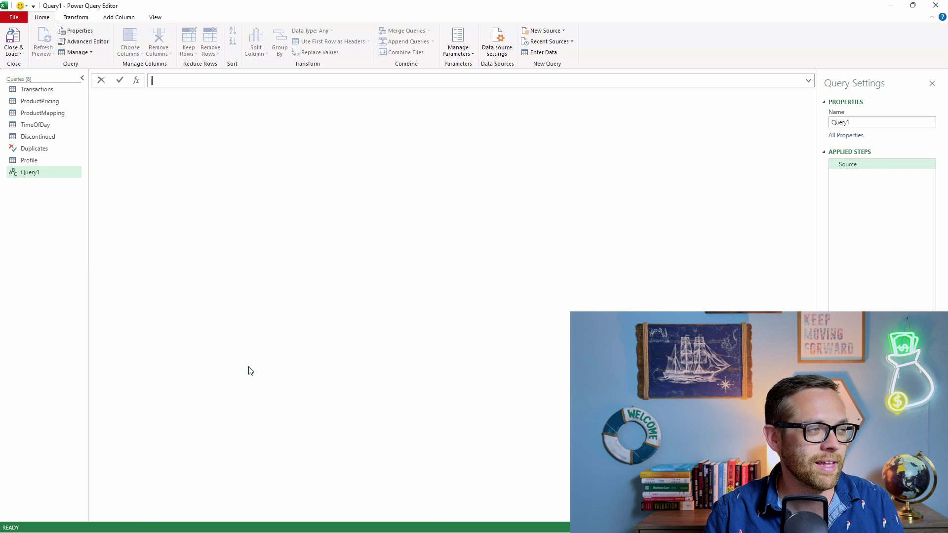
pyautogui.click(890, 123)
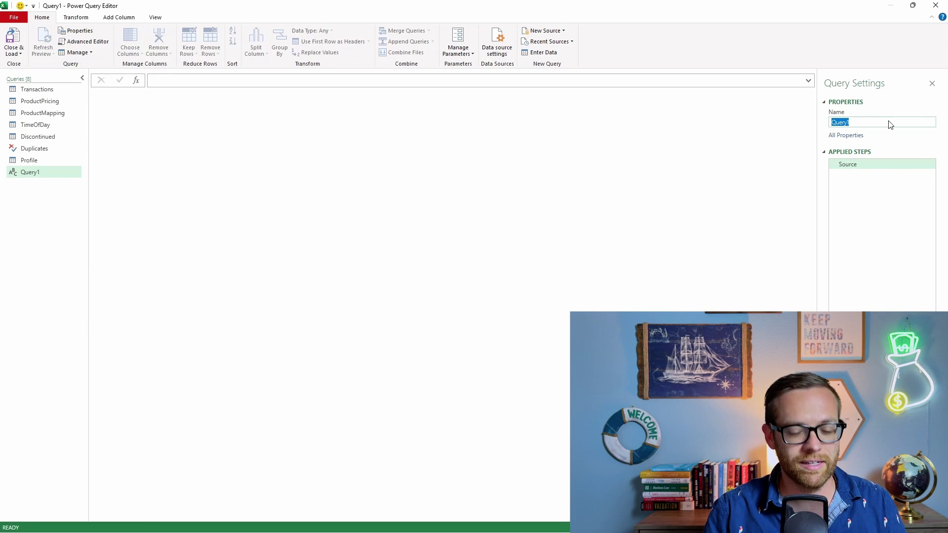
pyautogui.write('Sales Tax')
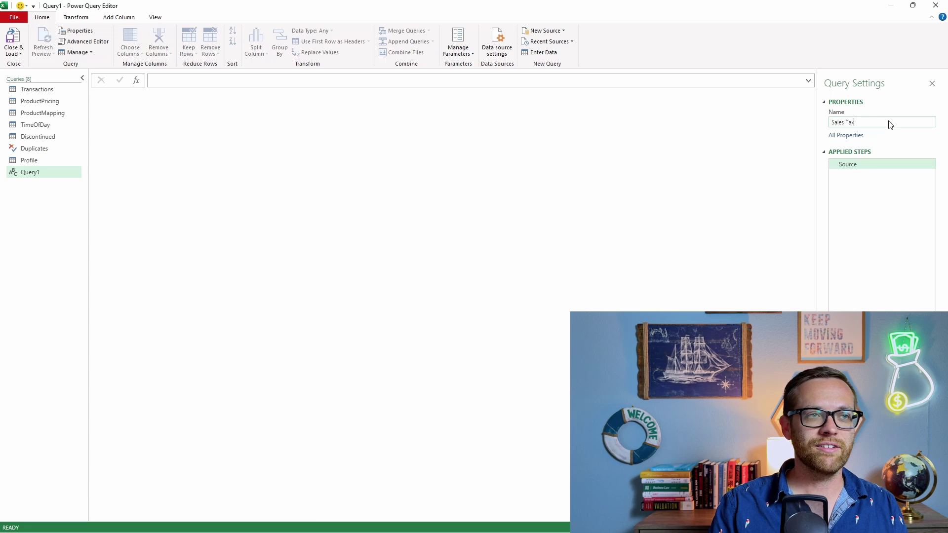
# Replace the Sales Tax query's code with a function fnCalculateSalesTax that treats a null SalesAmount as 0 and multiplies it by TaxRate 0.07.
pyautogui.click(67, 42)
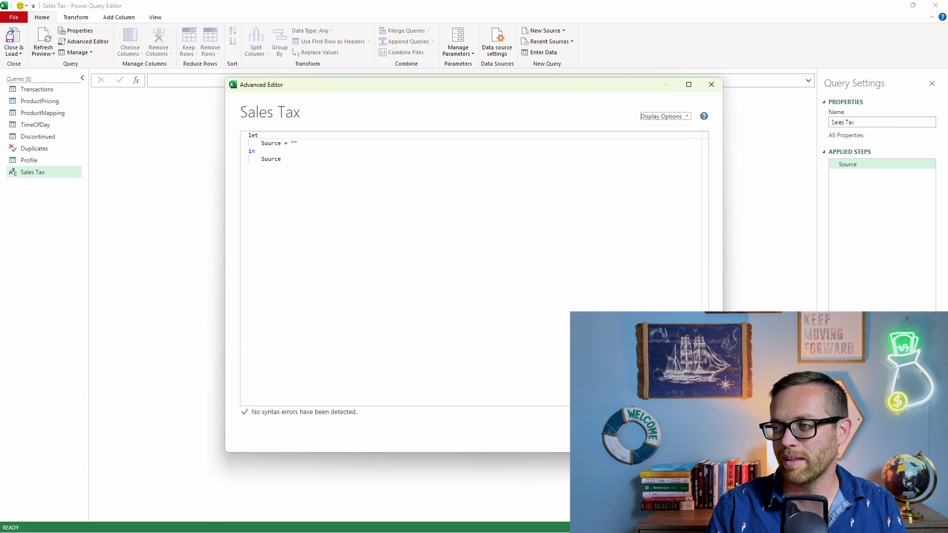
pyautogui.hotkey('alt', 'Tab')
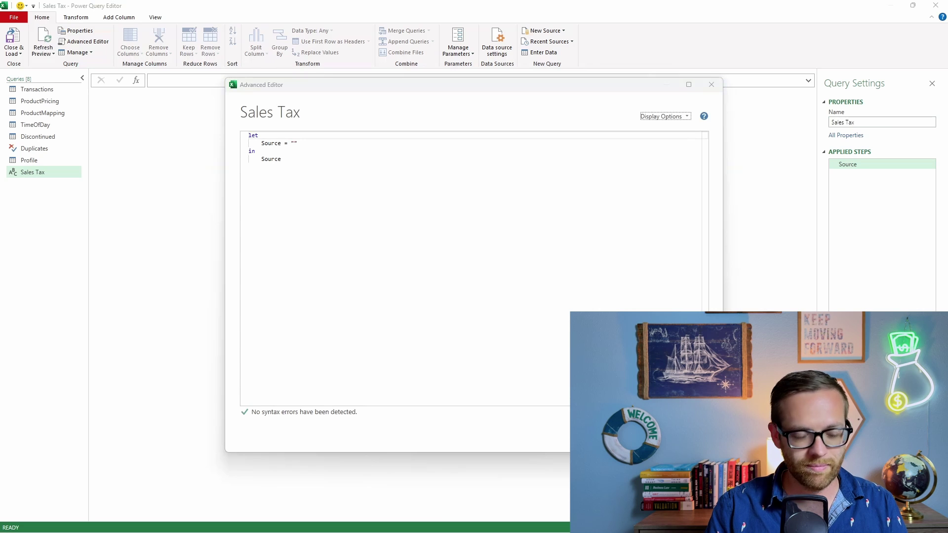
pyautogui.moveTo(289, 159); pyautogui.dragTo(237, 136)
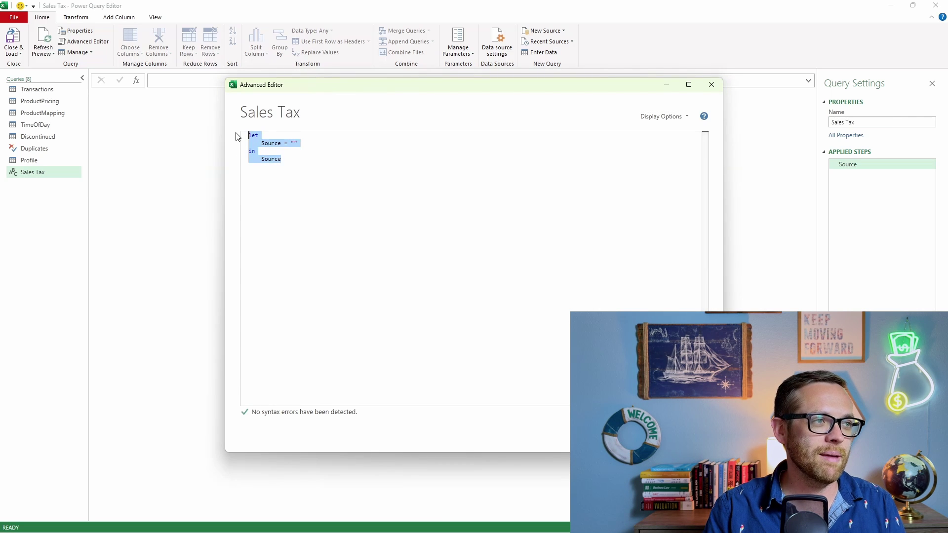
pyautogui.write('let     fnCalculateSalesTax = (SalesAmount as nullable number) as nullable number =>         let             CleanSales = if SalesAmount = null then 0 else SalesAmount,             TaxRate = 0.07,             Tax = CleanSales * TaxRate         in             Tax in     fnCalculateSalesTax')
pyautogui.click(270, 134)
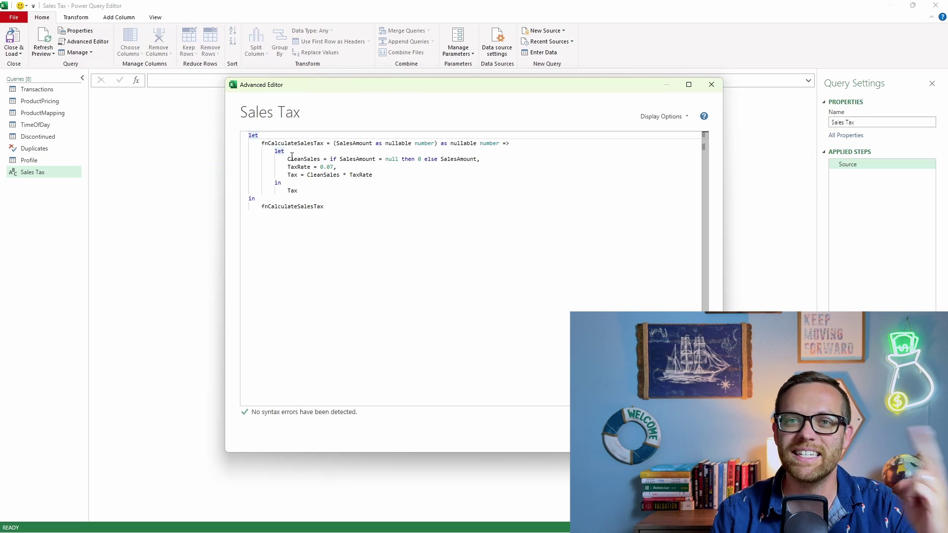
pyautogui.moveTo(287, 159); pyautogui.dragTo(320, 159)
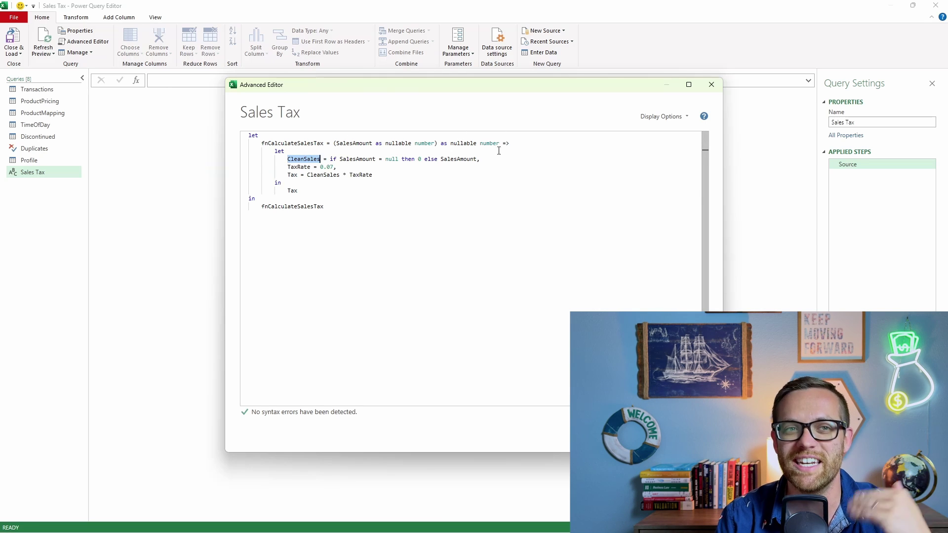
pyautogui.press('Escape')
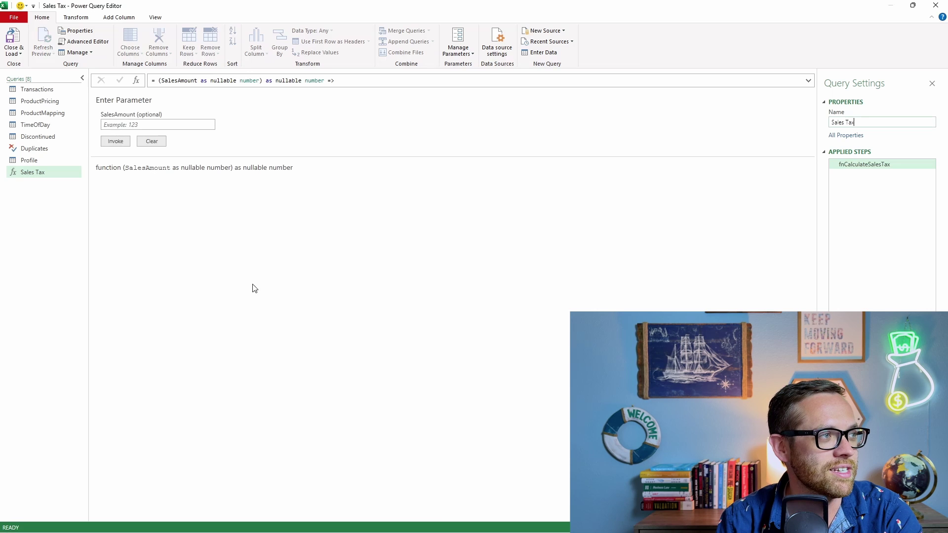
# Start invoking a custom function on the Transactions query, naming the new column Sales Tax.
pyautogui.click(57, 92)
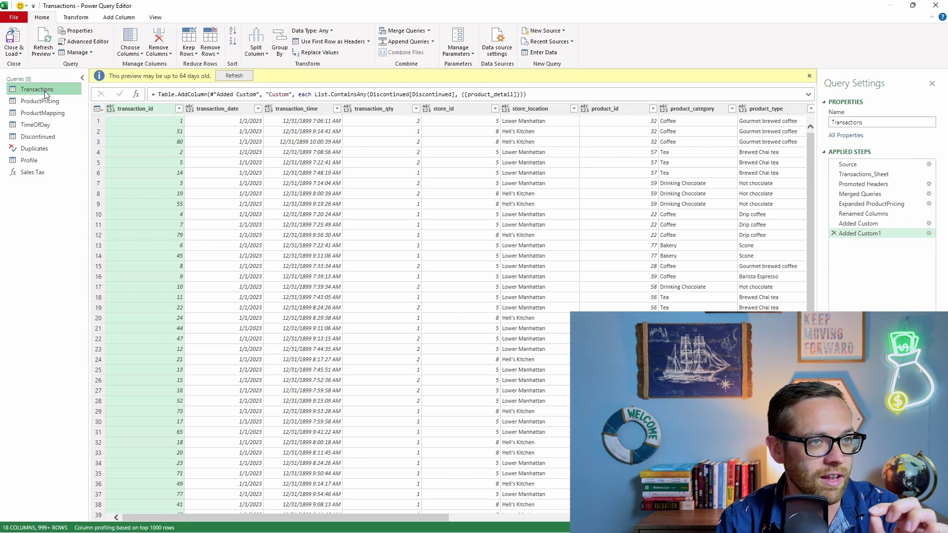
pyautogui.moveTo(375, 516); pyautogui.dragTo(731, 516)
pyautogui.click(118, 17)
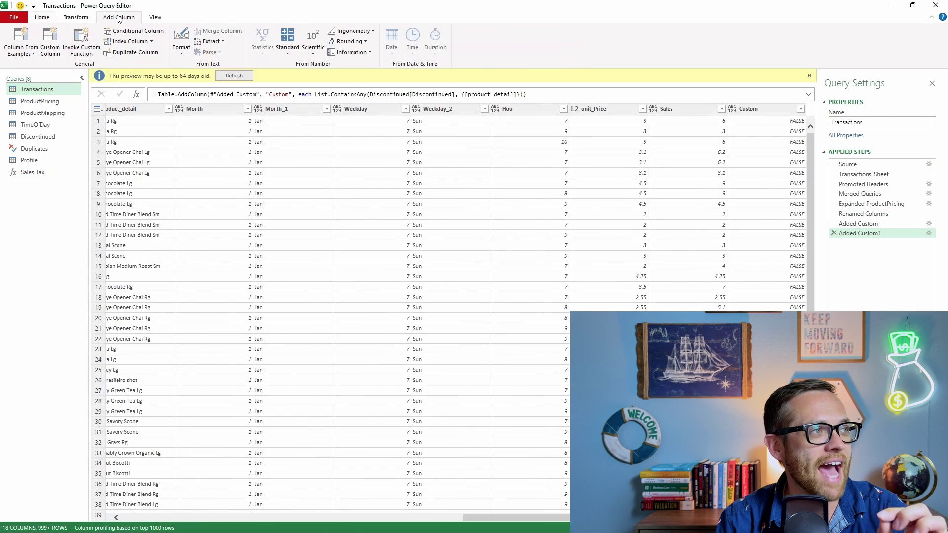
pyautogui.click(82, 44)
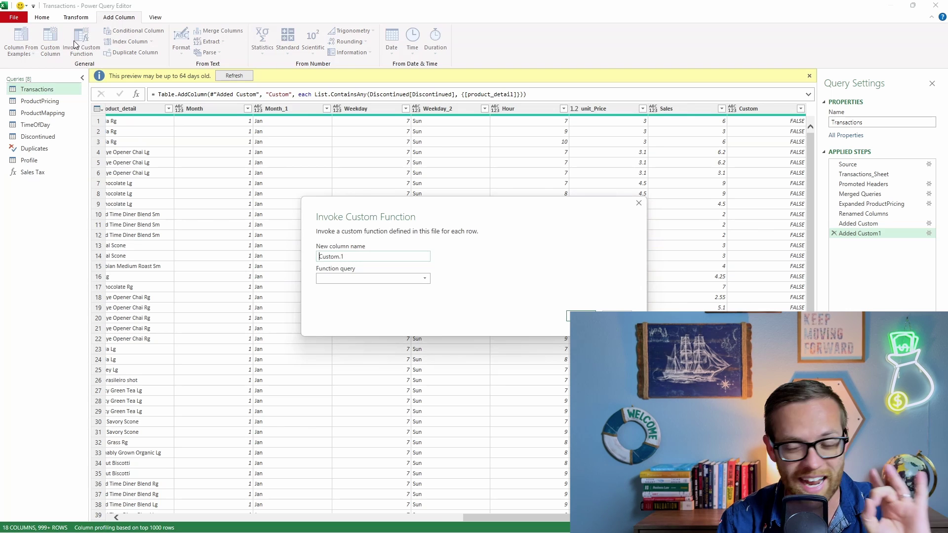
pyautogui.tripleClick(331, 256)
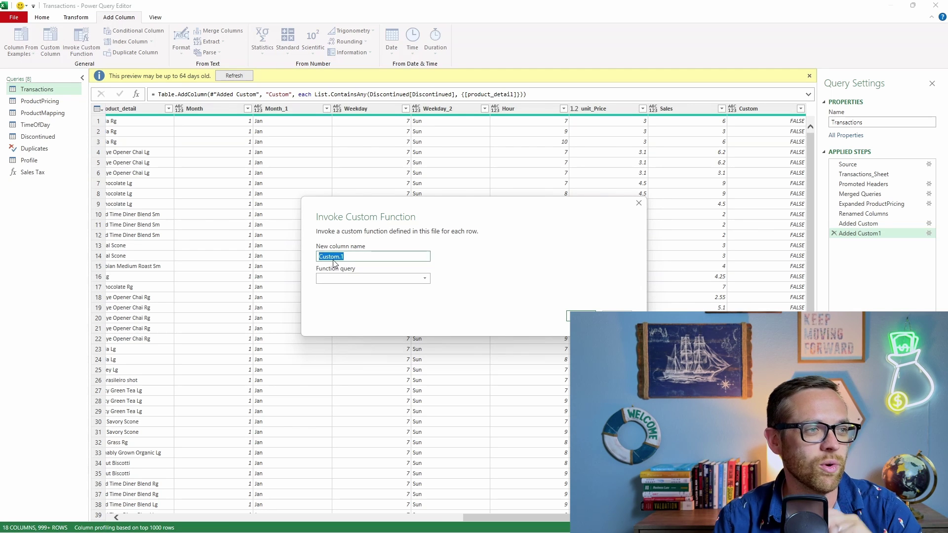
pyautogui.write('Sales Tax')
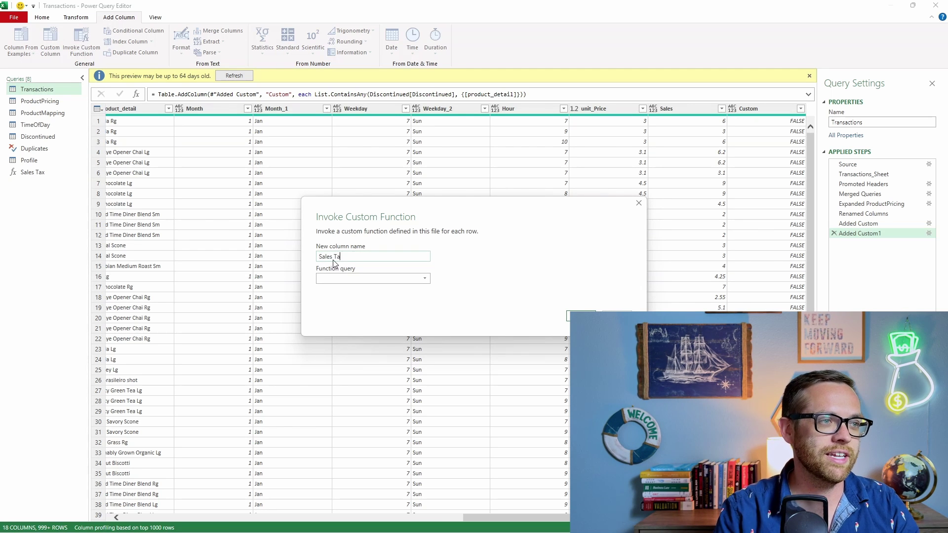
# Choose the Sales Tax function query with the Sales column as SalesAmount and add the column.
pyautogui.click(342, 278)
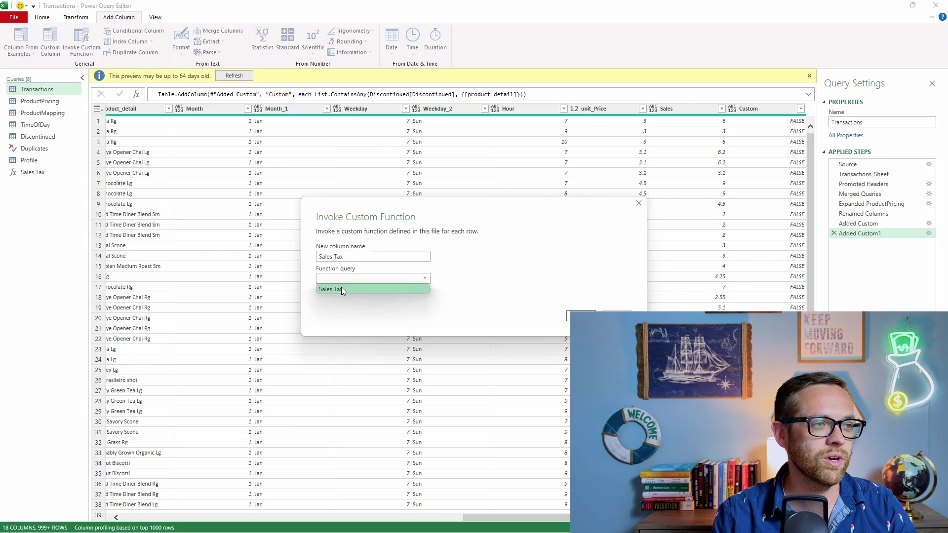
pyautogui.click(342, 286)
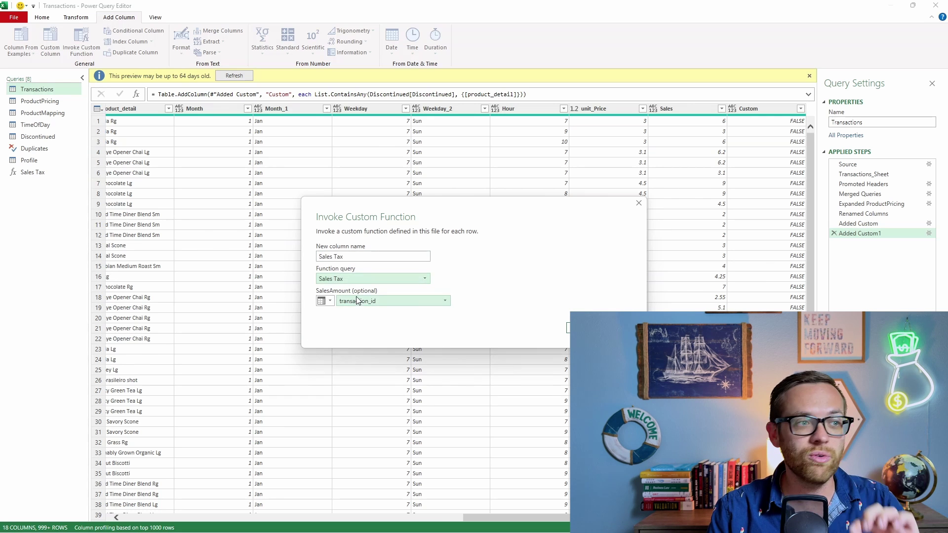
pyautogui.click(378, 300)
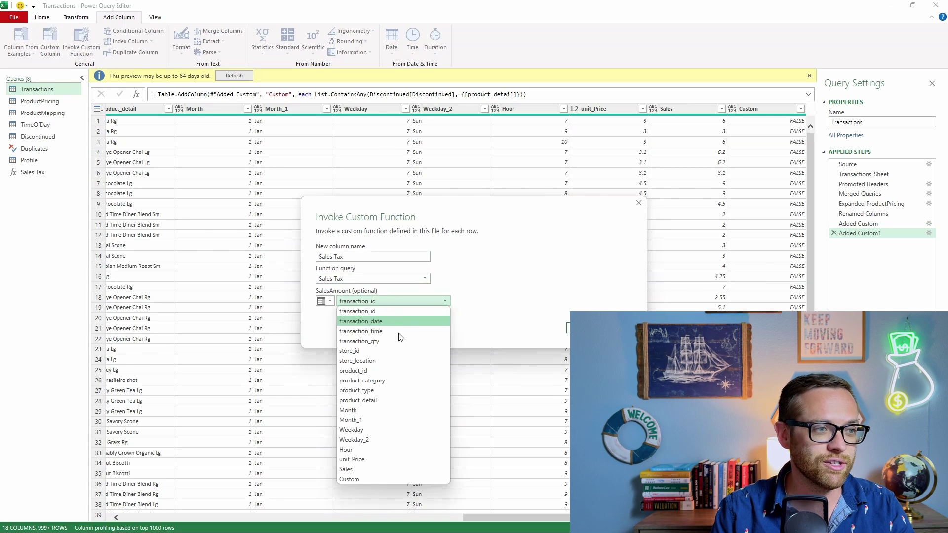
pyautogui.click(394, 477)
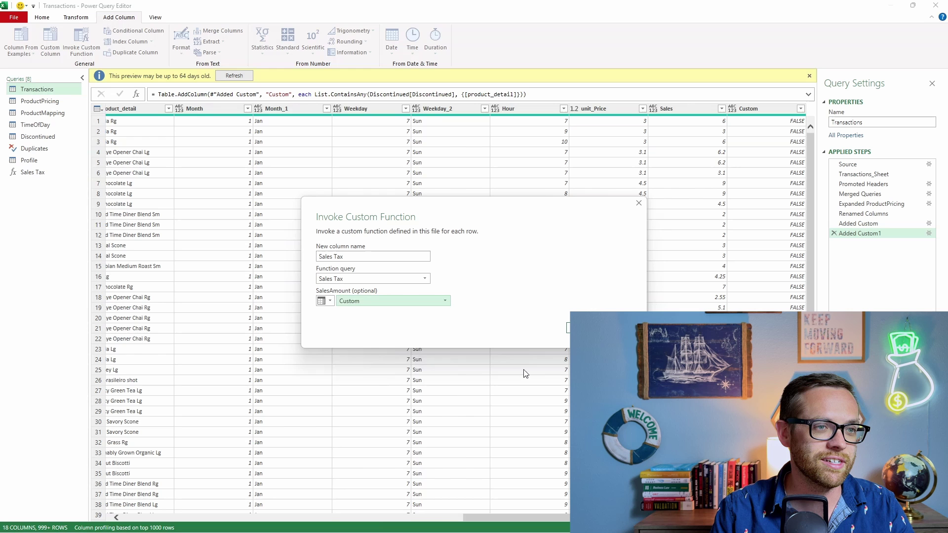
pyautogui.click(409, 302)
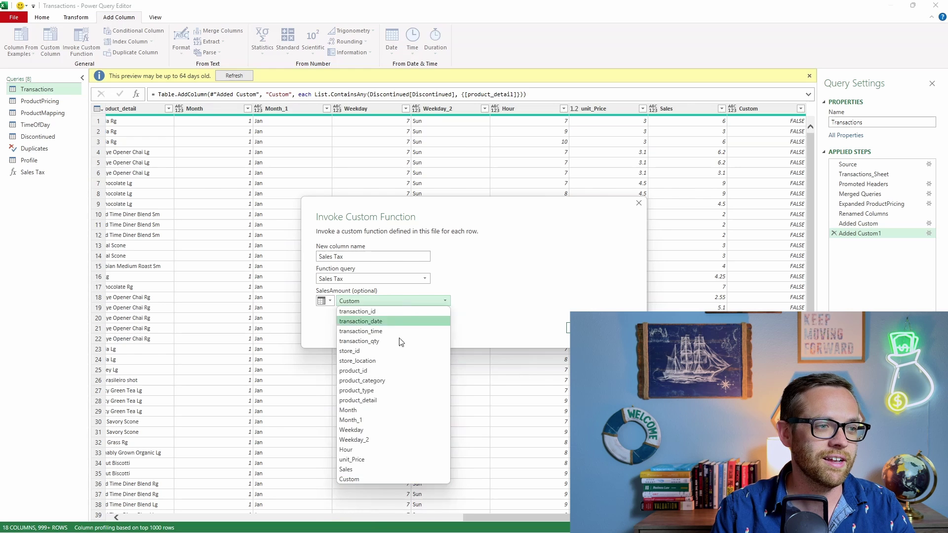
pyautogui.click(395, 470)
pyautogui.click(586, 328)
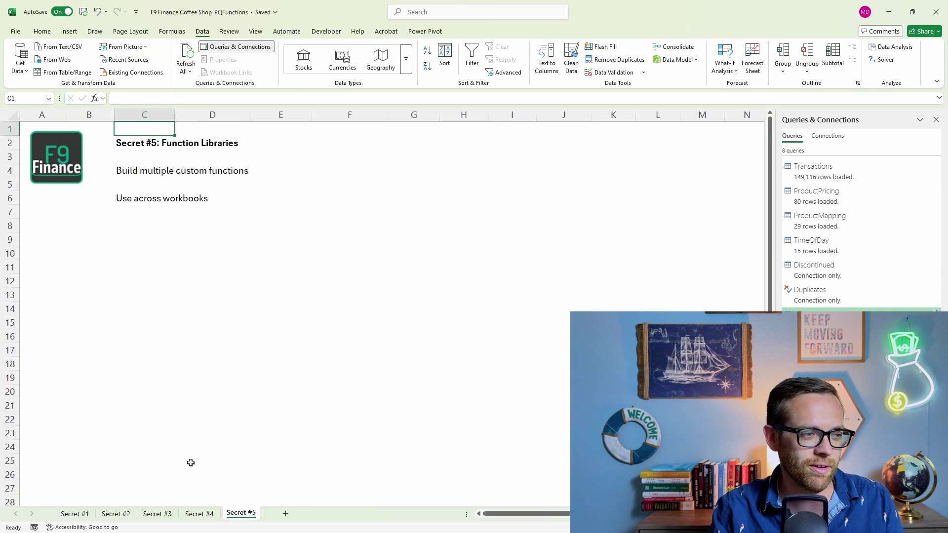
# Switch to the Power Query_Data Cleaning workbook and launch its Power Query Editor.
pyautogui.moveTo(255, 528)
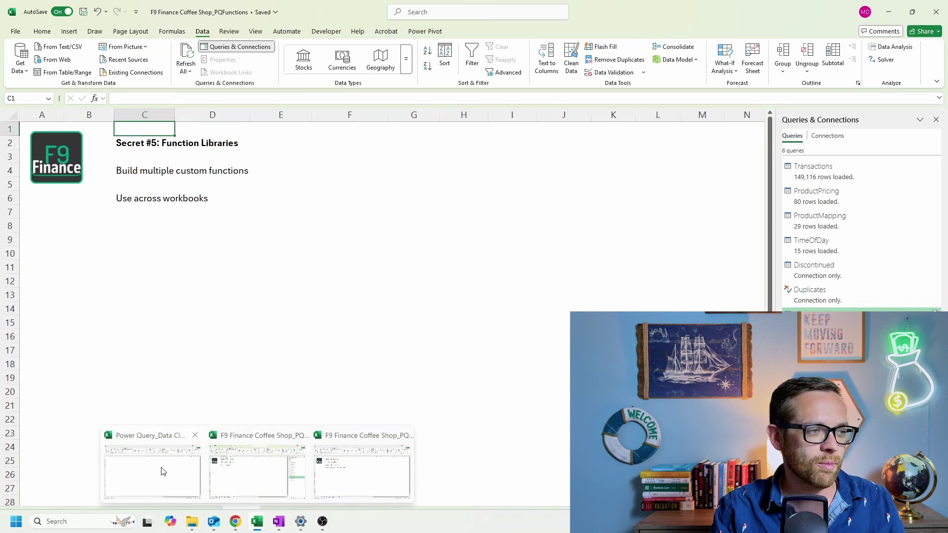
pyautogui.click(161, 469)
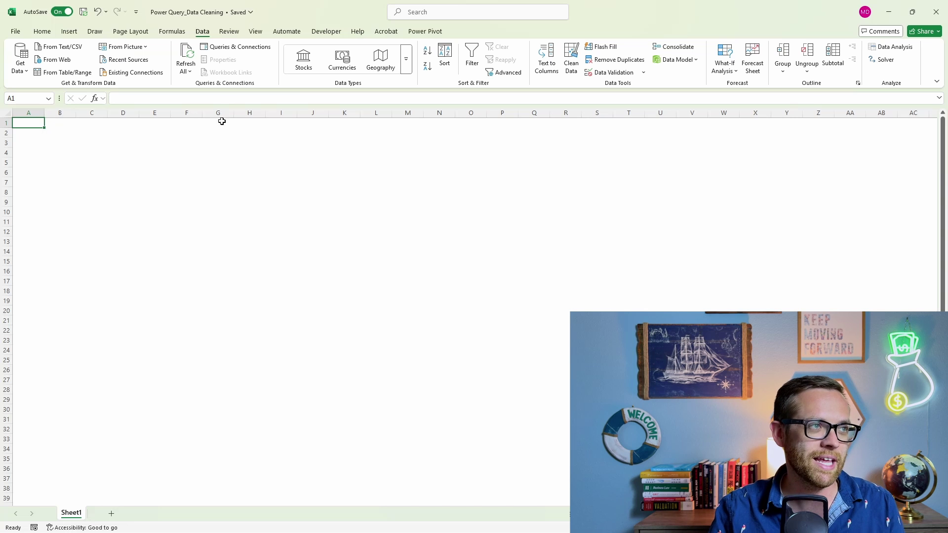
pyautogui.click(26, 72)
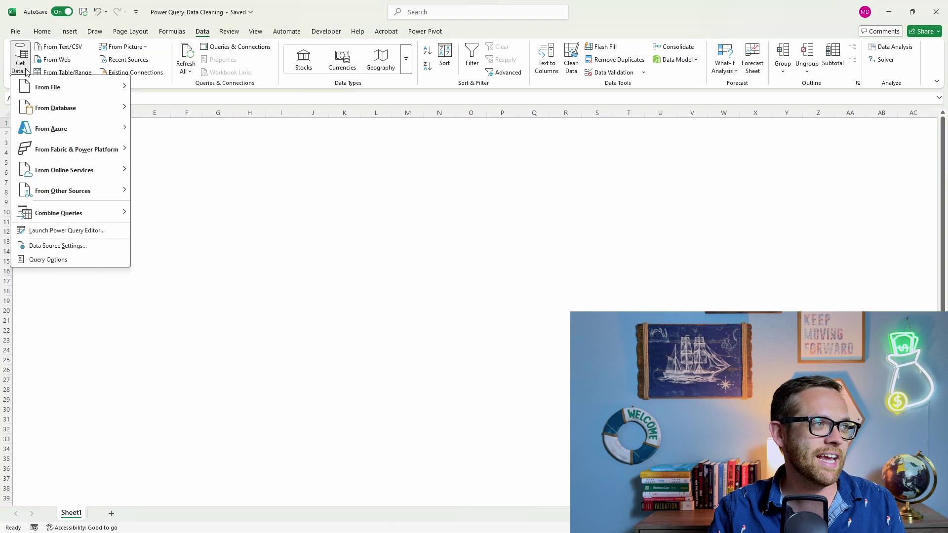
pyautogui.click(76, 232)
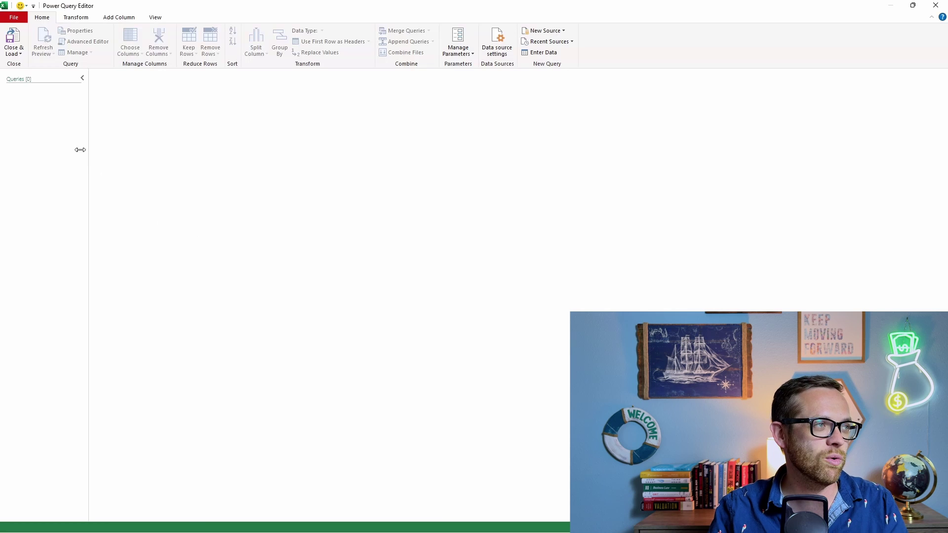
# Create a query group named Data Cleaning Toolbox.
pyautogui.rightClick(56, 125)
pyautogui.click(97, 156)
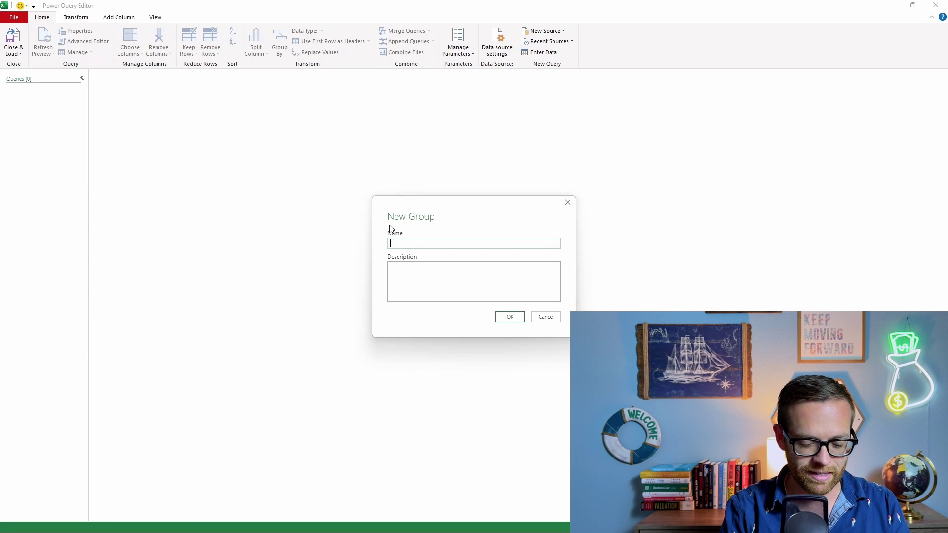
pyautogui.write('Data Cl')
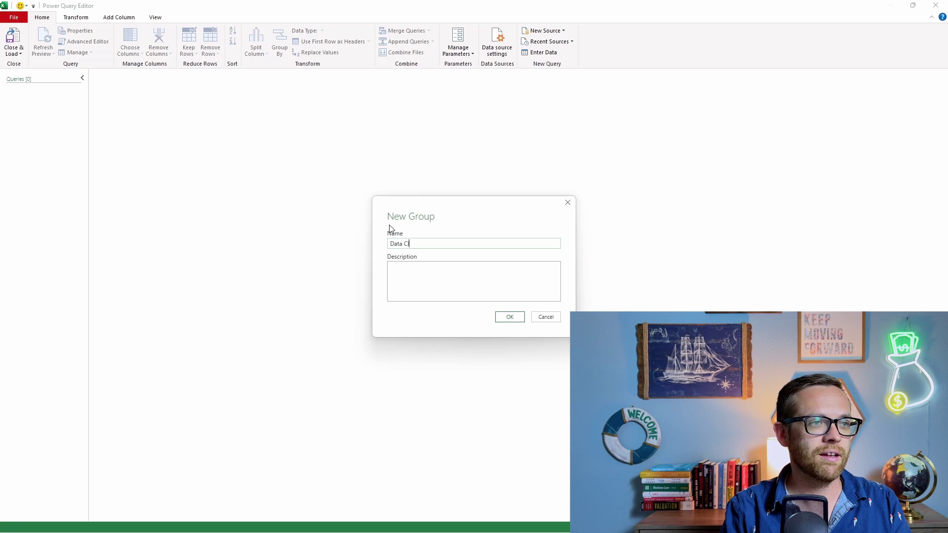
pyautogui.write('eaning Toolb')
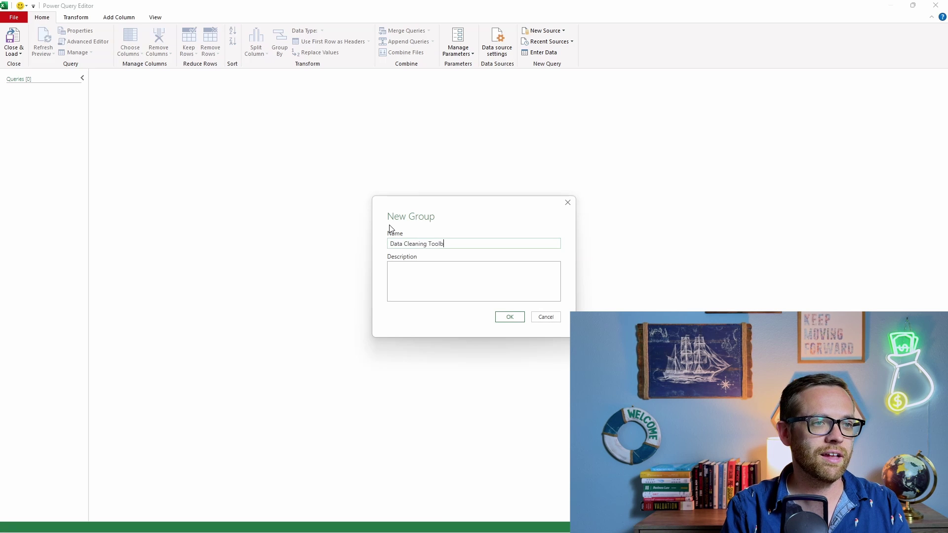
pyautogui.write('ox')
pyautogui.press('Return')
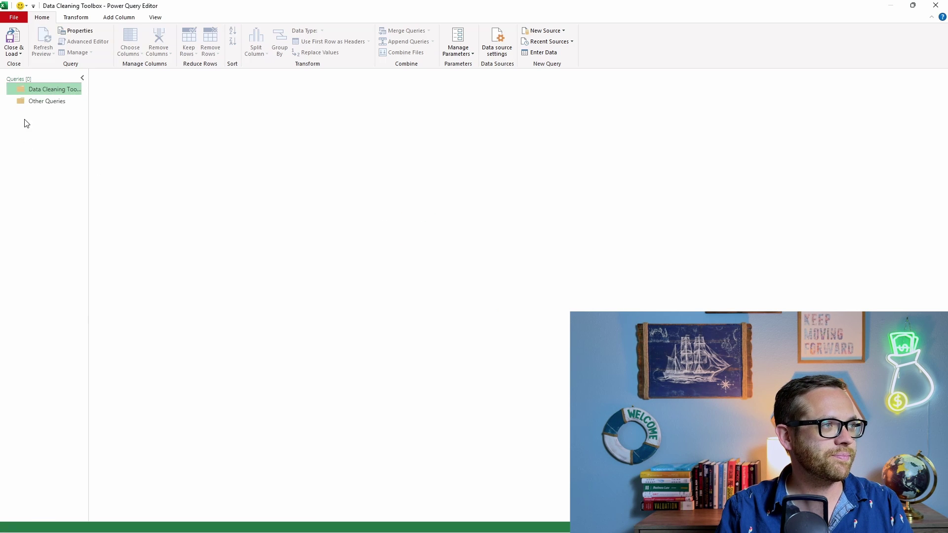
# Add a new blank query inside the Data Cleaning Toolbox group.
pyautogui.rightClick(45, 90)
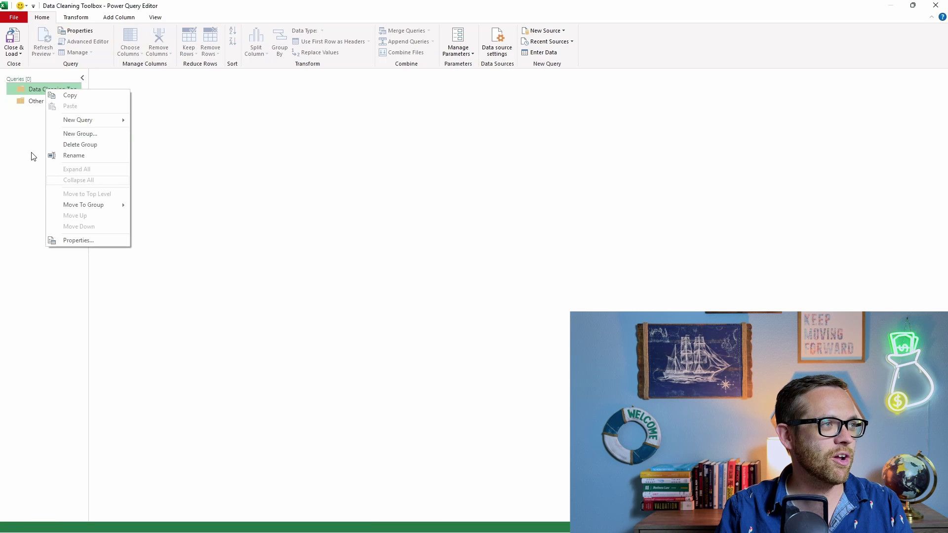
pyautogui.click(32, 155)
pyautogui.rightClick(52, 93)
pyautogui.moveTo(96, 121)
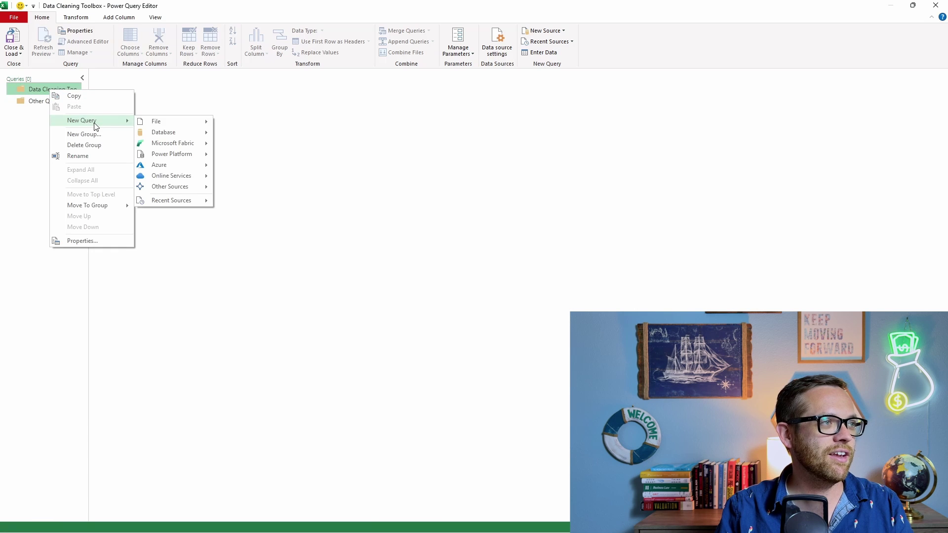
pyautogui.moveTo(200, 187)
pyautogui.click(253, 275)
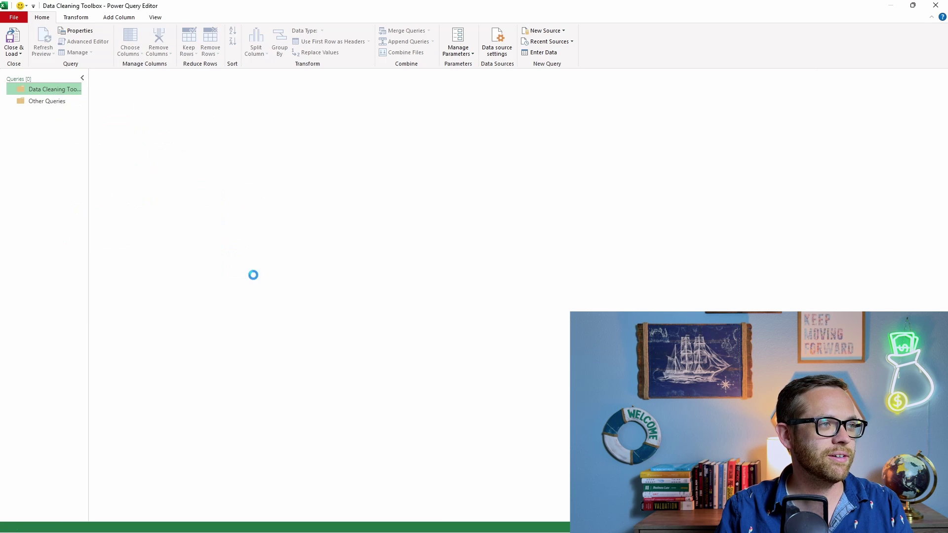
pyautogui.click(152, 80)
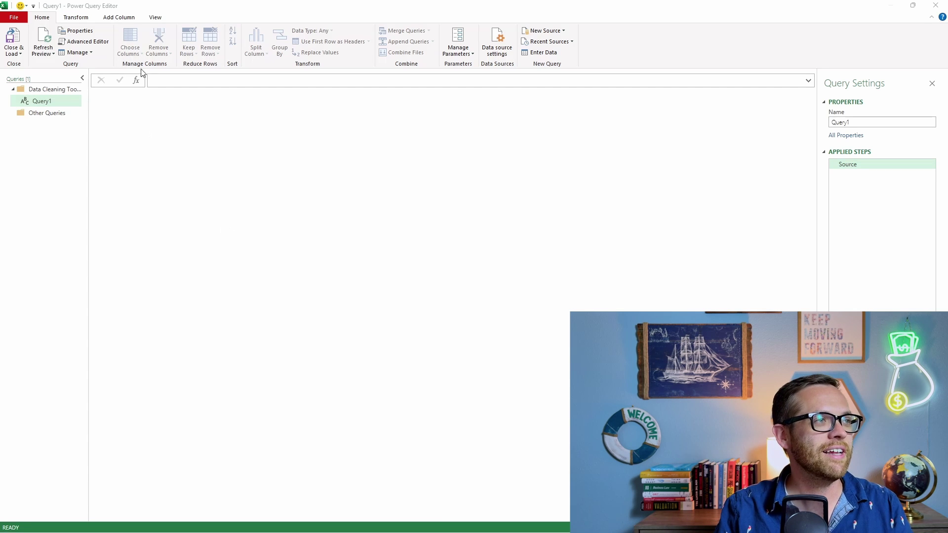
# Define the query as function fnCleanVendorName, returning "" for a null Vendor, otherwise trimming, removing commas and proper-casing it, and rename the query Clean Vendor.
pyautogui.click(88, 42)
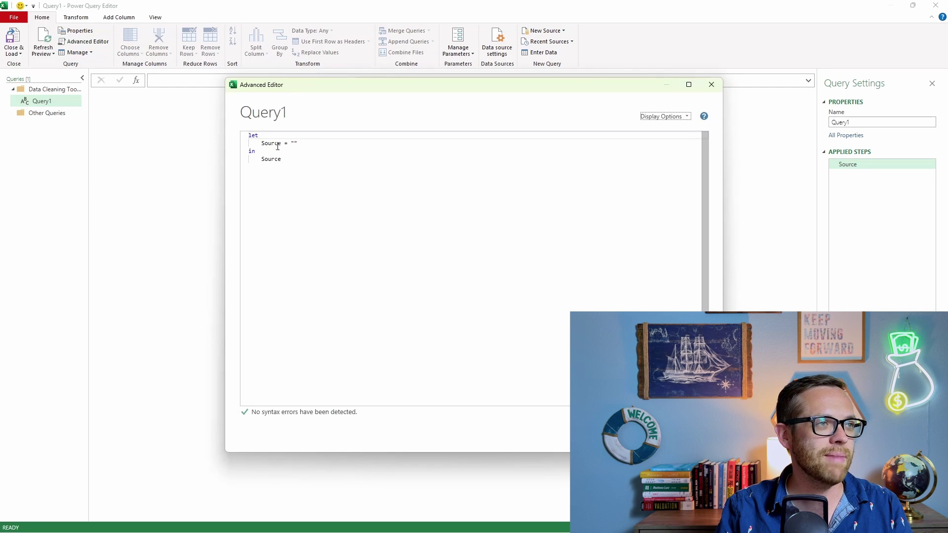
pyautogui.moveTo(298, 157); pyautogui.dragTo(242, 142)
pyautogui.write('fnCleanVendorName = (Vendor as nullable text) as text =>         let             Cleaned =                 if Vendor = null then                     ""                 else                     Text.Proper(                         Text.Replace(                             Text.Trim(Vendor),                             ",",                             ""                         )                     )         in             Cleaned in     fnCleanVendorName')
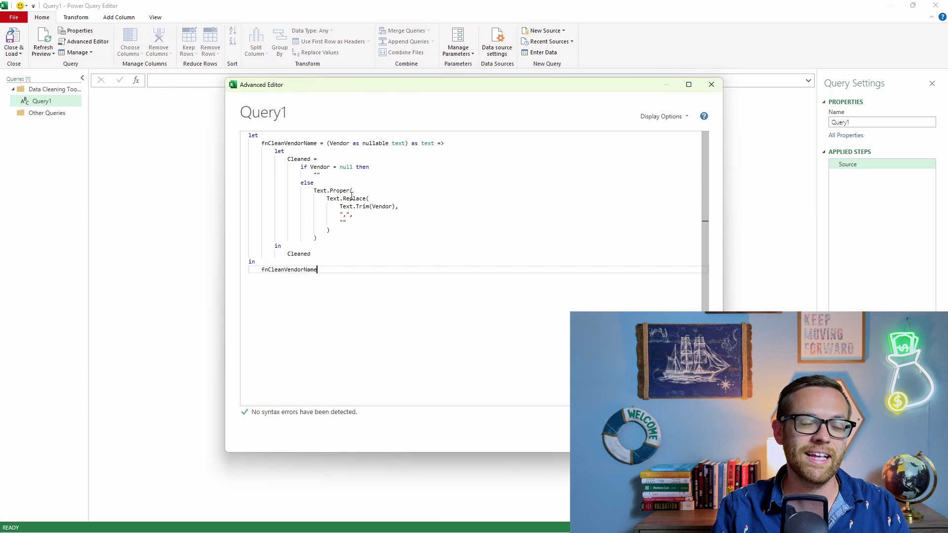
pyautogui.moveTo(351, 196)
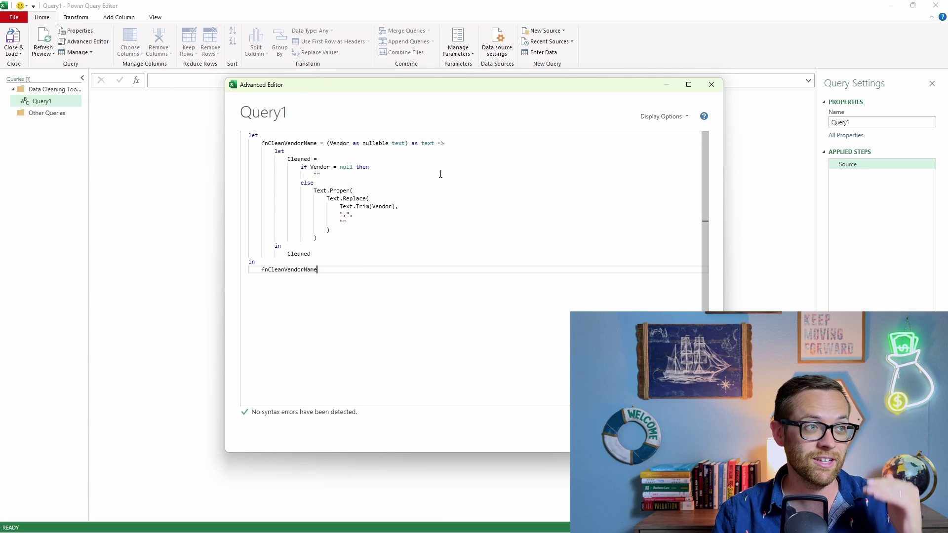
pyautogui.click(653, 432)
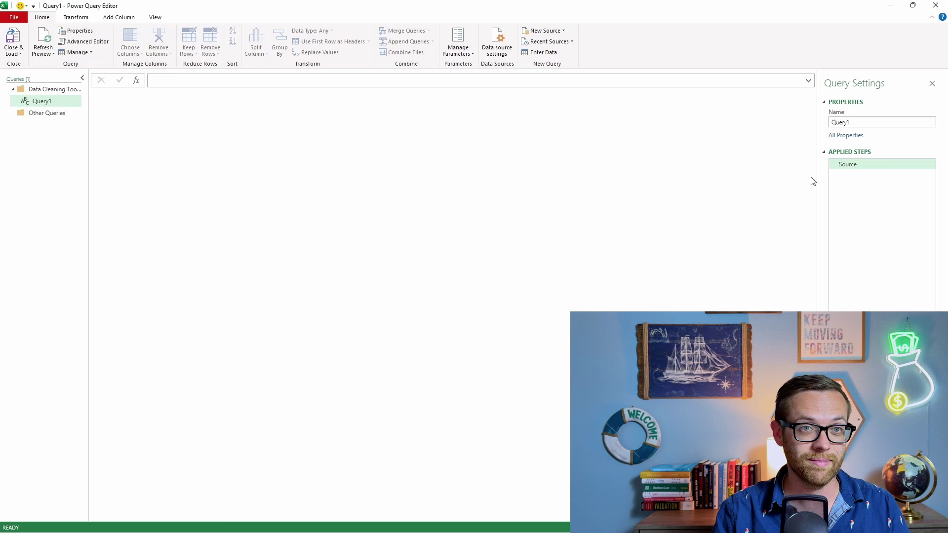
pyautogui.doubleClick(869, 122)
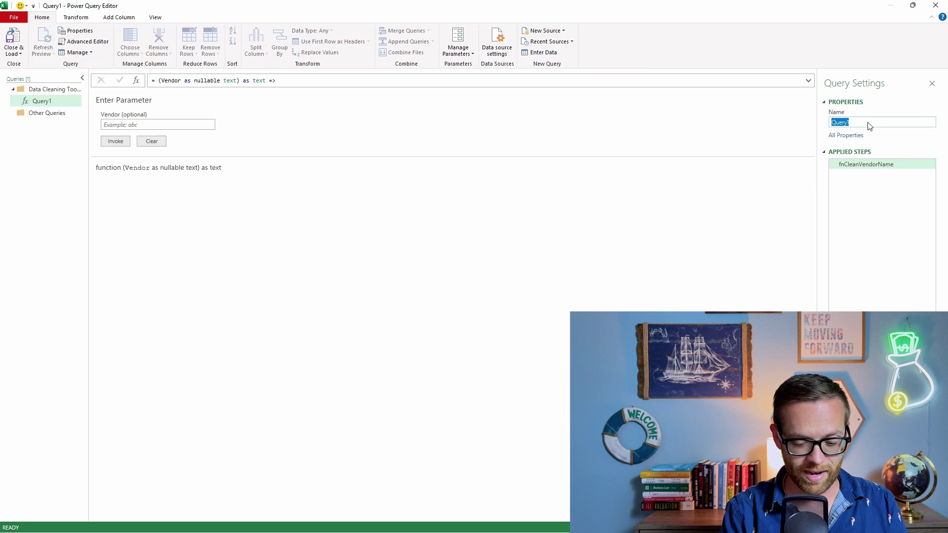
pyautogui.write('Clean Vendor')
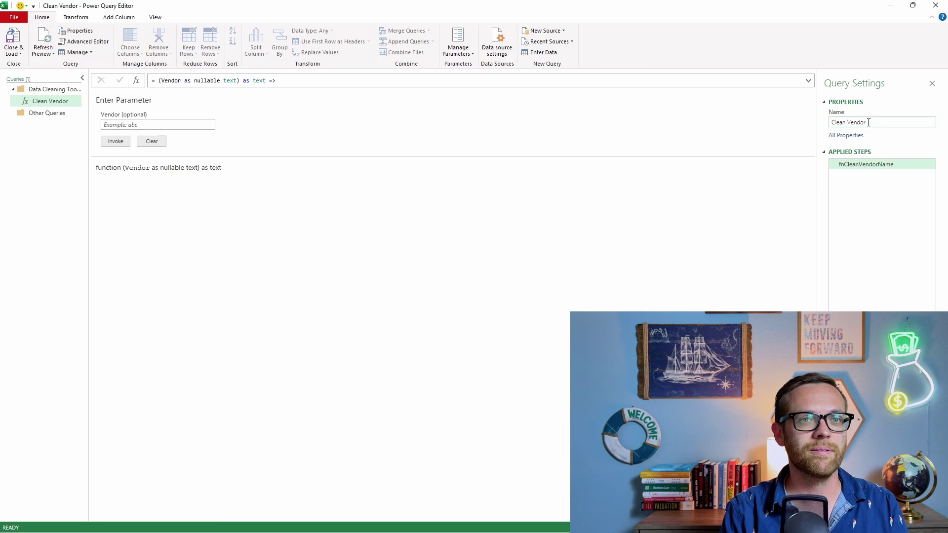
# Add a second blank query to the Data Cleaning Toolbox group.
pyautogui.press('Return')
pyautogui.rightClick(59, 92)
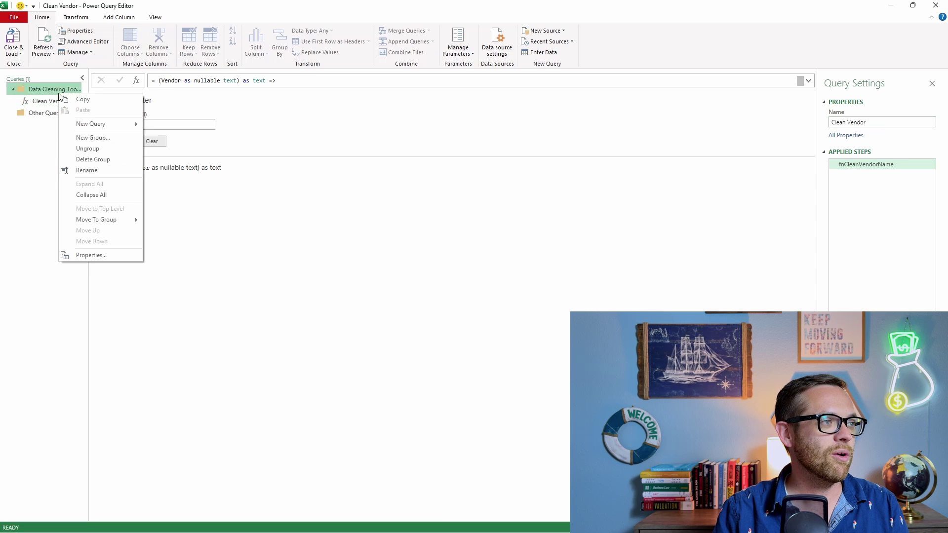
pyautogui.moveTo(99, 124)
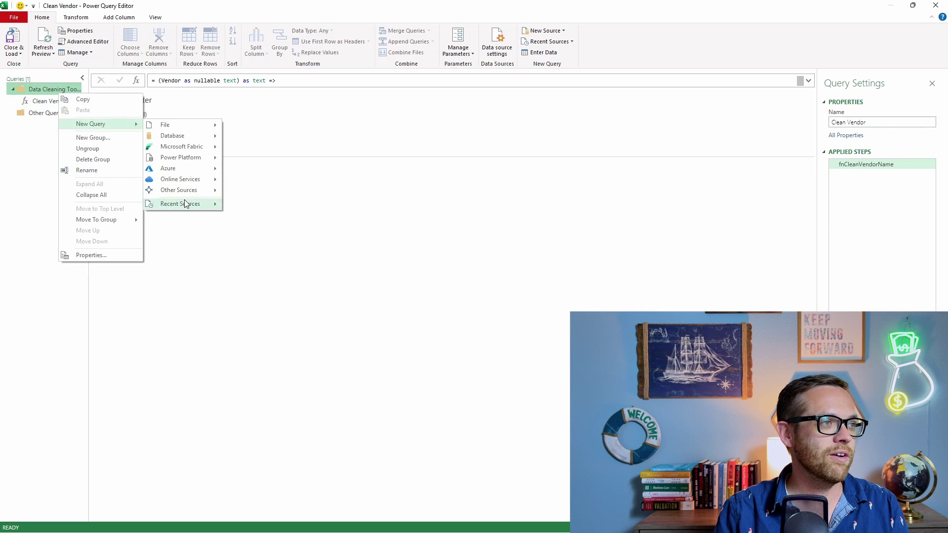
pyautogui.moveTo(185, 191)
pyautogui.click(260, 277)
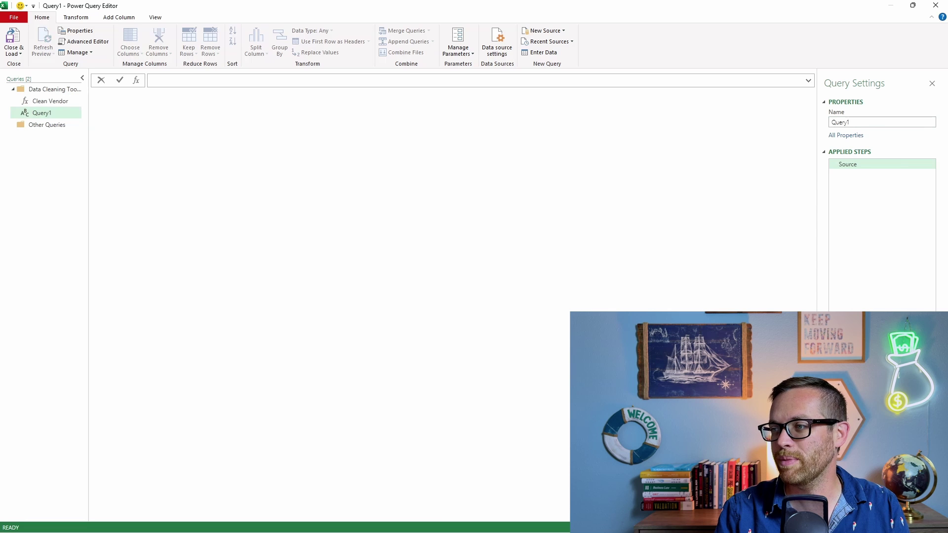
# Define the query as function fnFixDate, taking RawDate as any and returning try Date.From(RawDate) otherwise null, and rename the query Clean Date.
pyautogui.hotkey('alt', 'Tab')
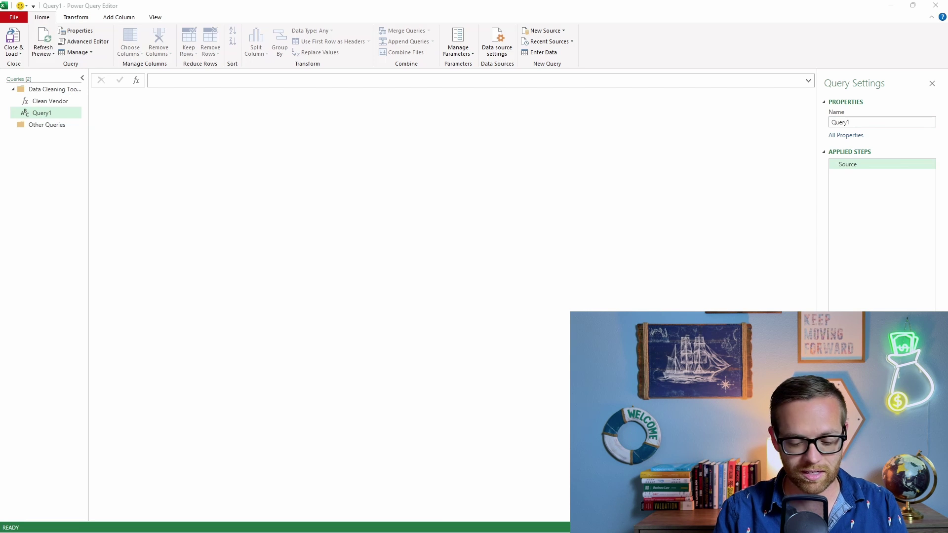
pyautogui.click(82, 41)
pyautogui.click(85, 44)
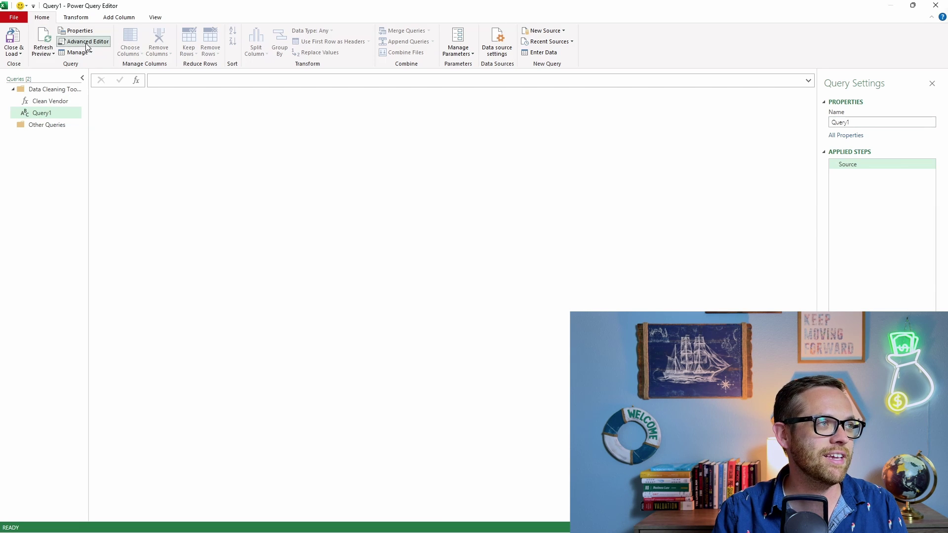
pyautogui.hotkey('ctrl', 'a')
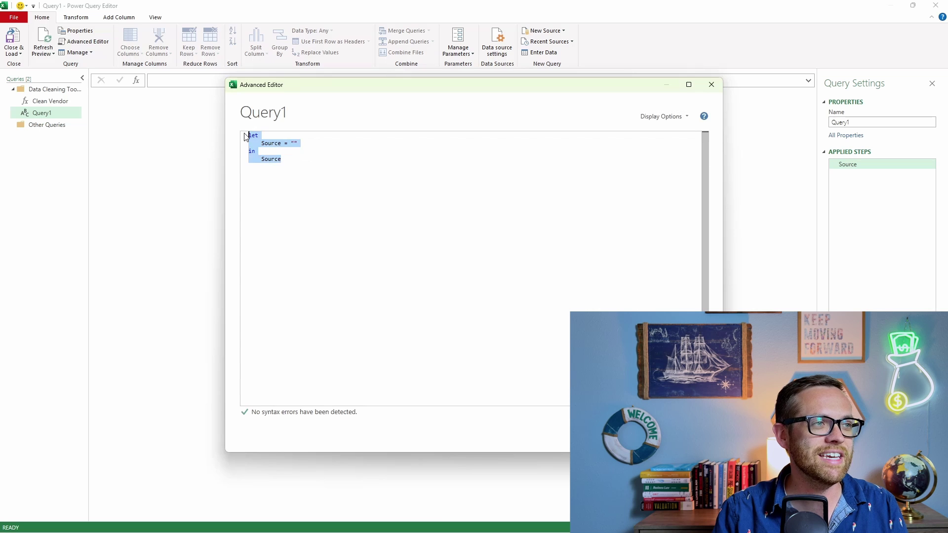
pyautogui.write('let     fnFixDate = (RawDate as any) as nullable date =>         let             Cleaned = try Date.From(RawDate) otherwise null         in             Cleaned in     fnFixDate')
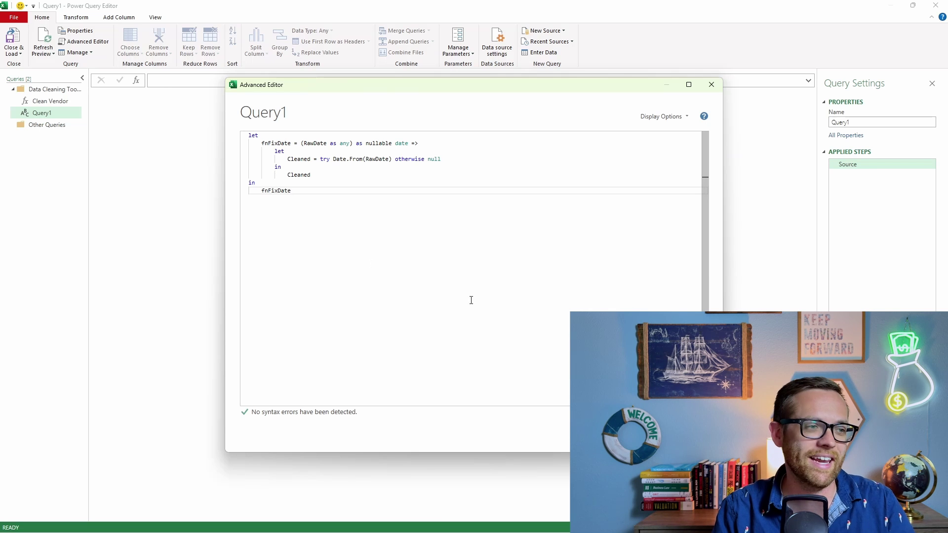
pyautogui.click(644, 436)
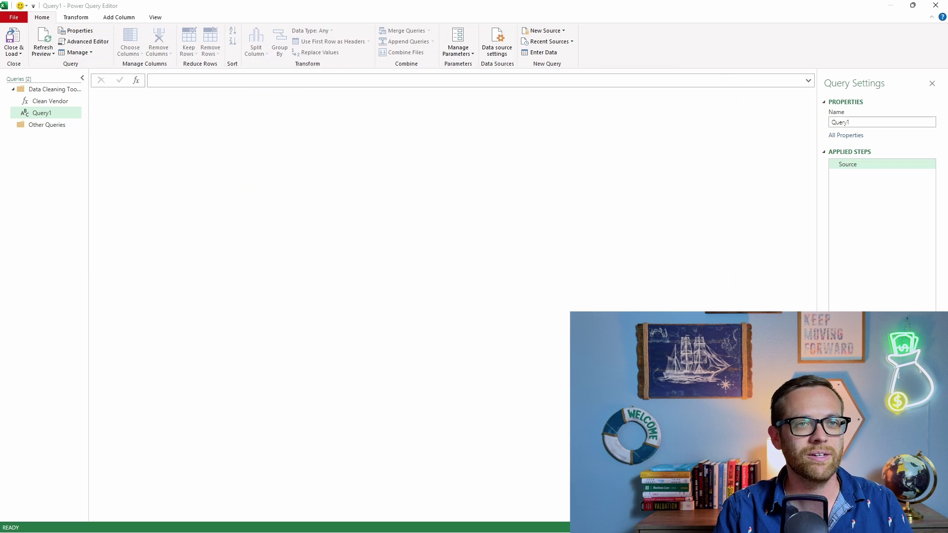
pyautogui.doubleClick(843, 123)
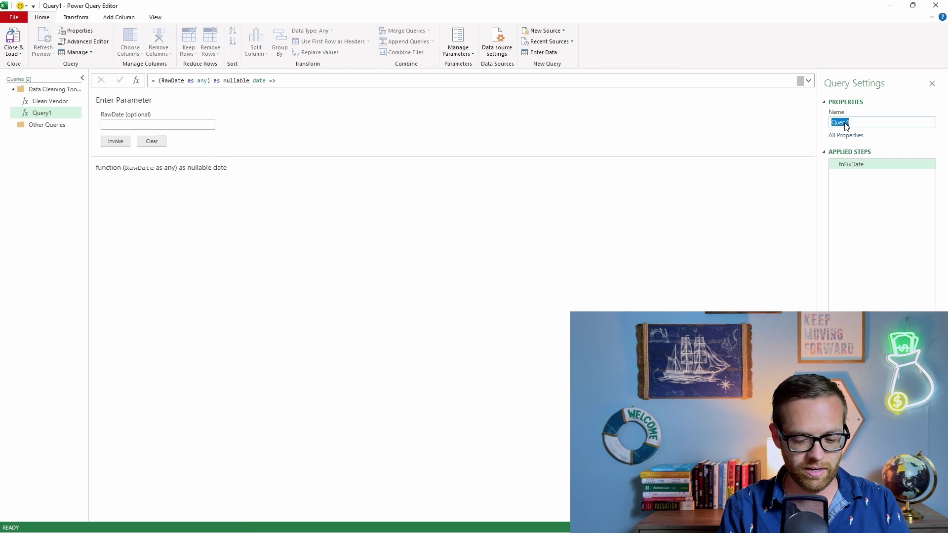
pyautogui.write('Clean Date')
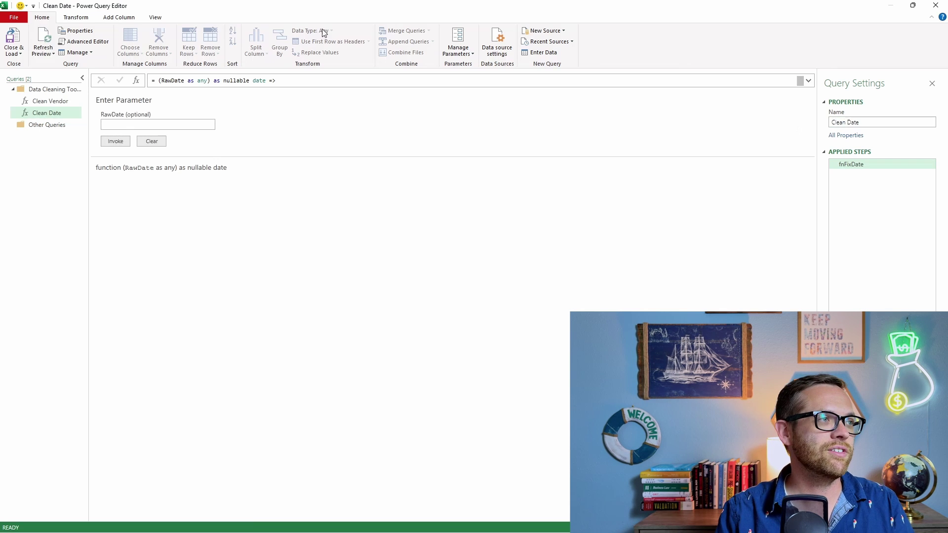
# Add a third blank query to the Data Cleaning Toolbox group.
pyautogui.rightClick(62, 93)
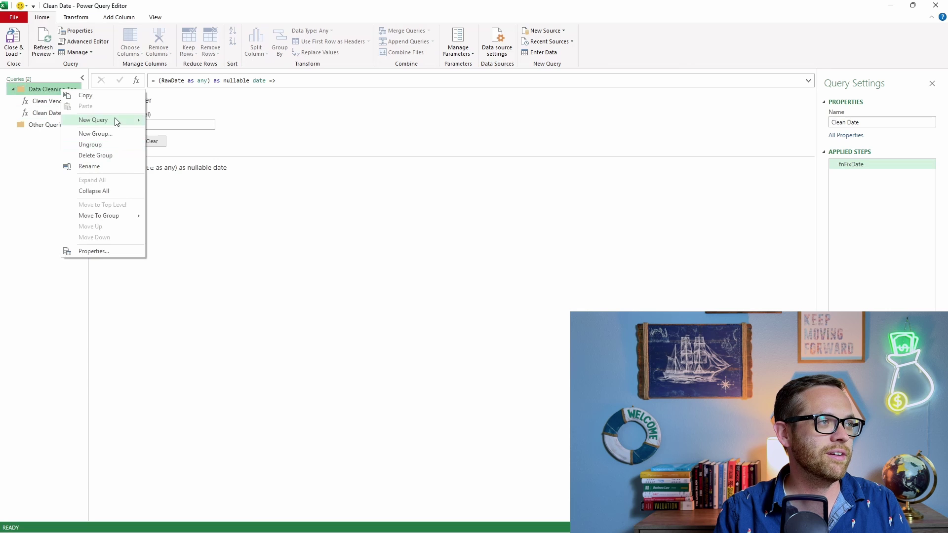
pyautogui.moveTo(117, 122)
pyautogui.moveTo(198, 186)
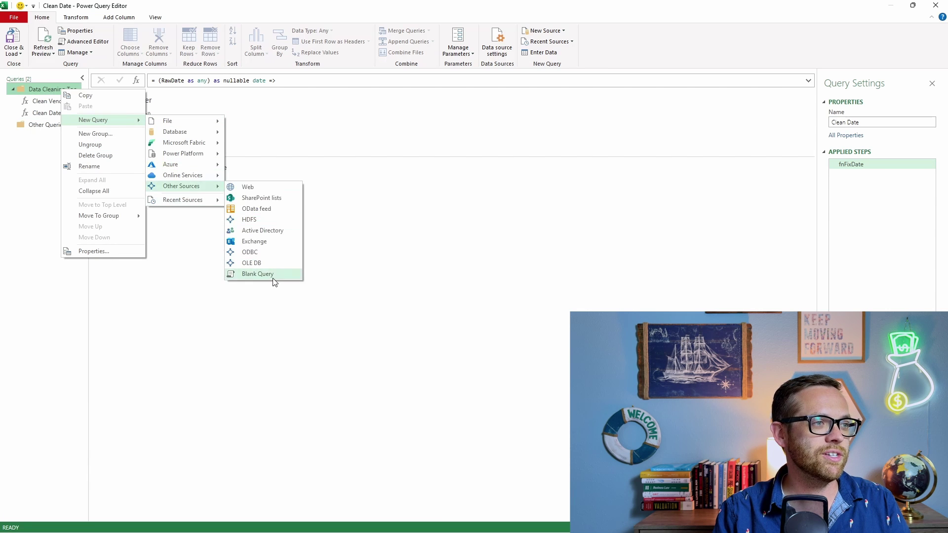
pyautogui.click(258, 274)
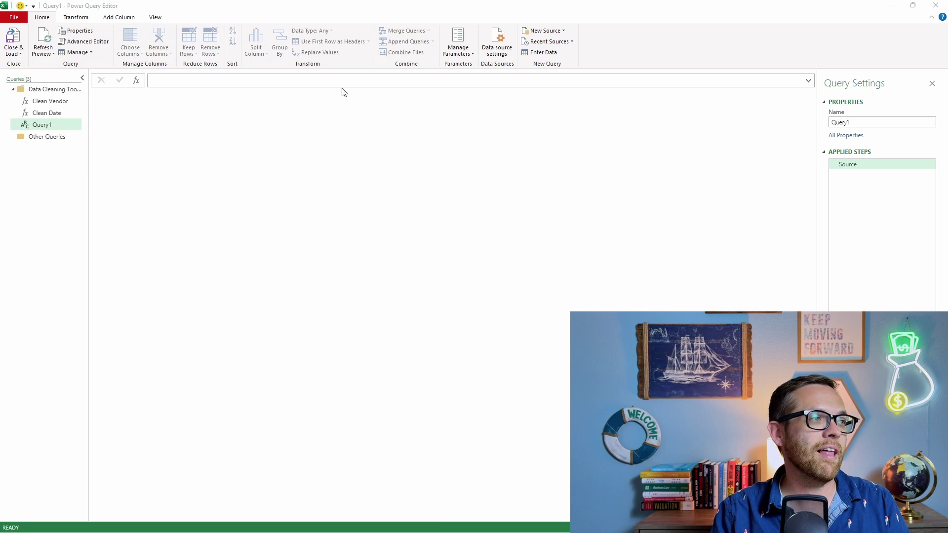
# Define function fnStandardizeText, returning "" for null TextInput, otherwise trimming, removing "!", ",", ".", ";", "-", "@" and uppercasing it, and rename the query Clean Text.
pyautogui.click(69, 43)
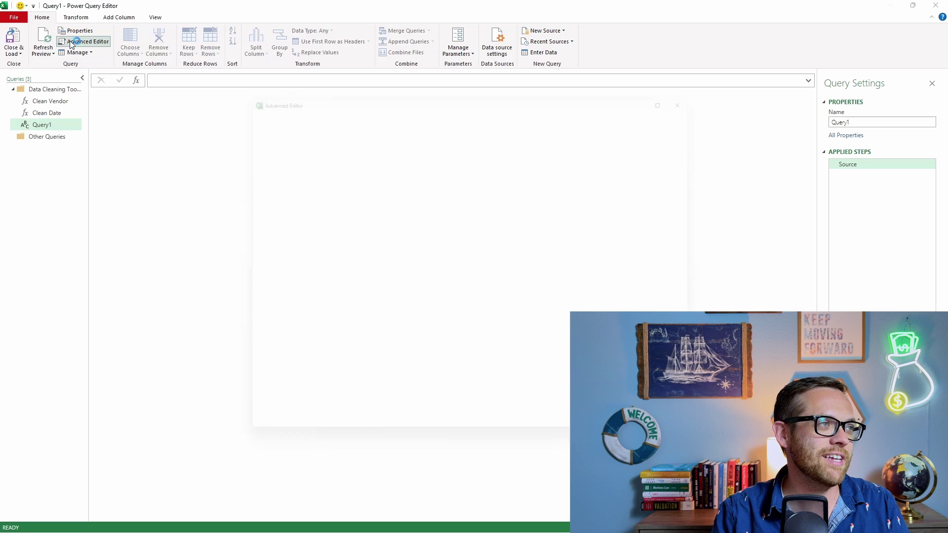
pyautogui.moveTo(302, 156); pyautogui.dragTo(241, 137)
pyautogui.write('let     fnStandardizeText = (TextInput as nullable text) as text =>         let             Cleaned =                 if TextInput = null then                     ""                 else                     Text.Upper(Text.Remove(Text.Trim(TextInput), {"!", ",", ".", ";", "-", "@"}))         in             Cleaned in     fnStandardizeText')
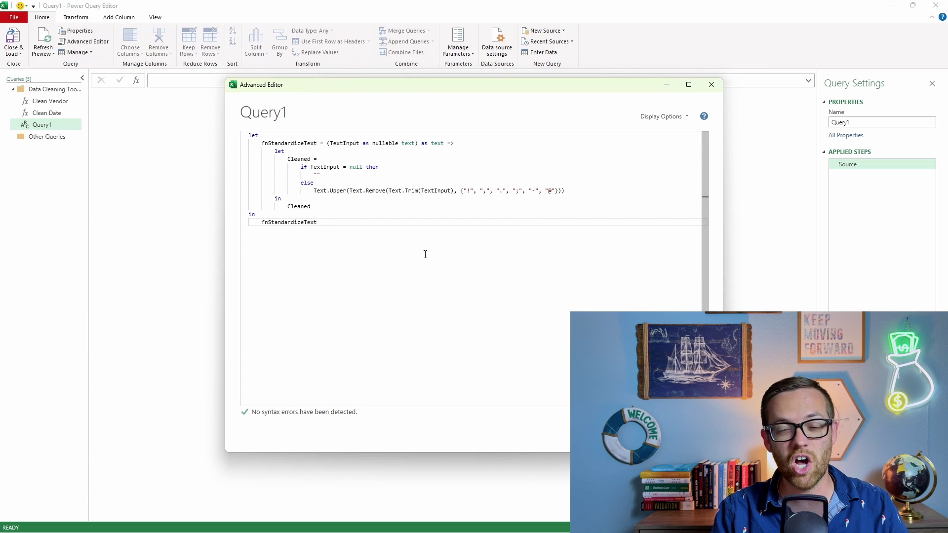
pyautogui.click(634, 434)
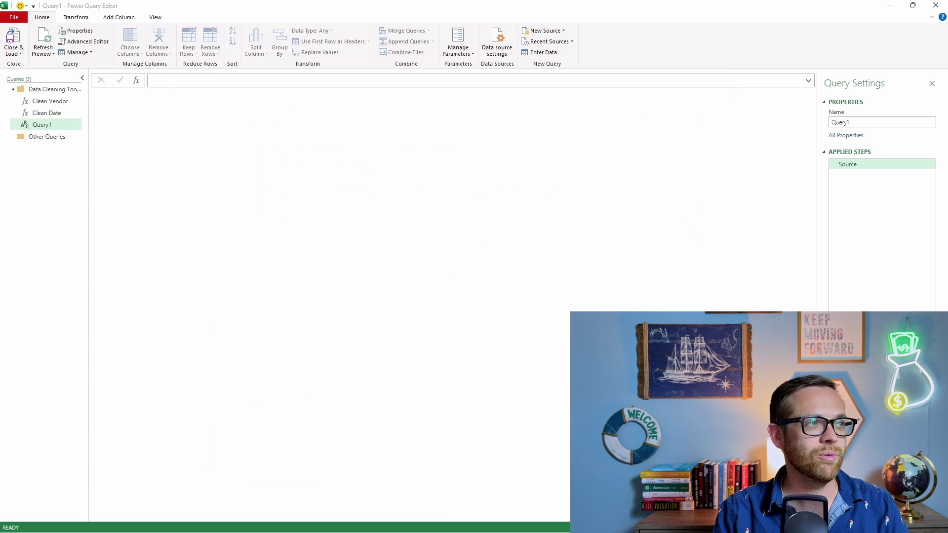
pyautogui.click(851, 122)
pyautogui.doubleClick(851, 122)
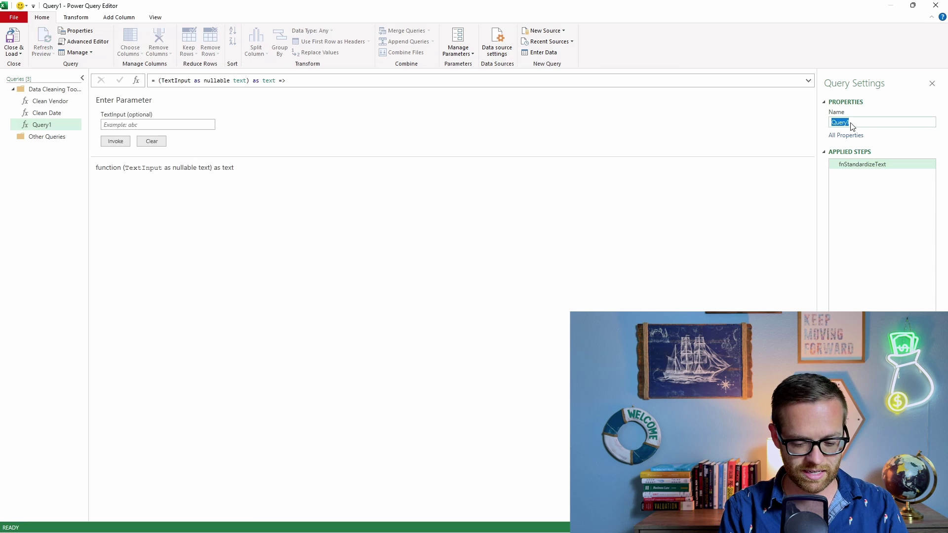
pyautogui.write('Clean Text')
pyautogui.press('Return')
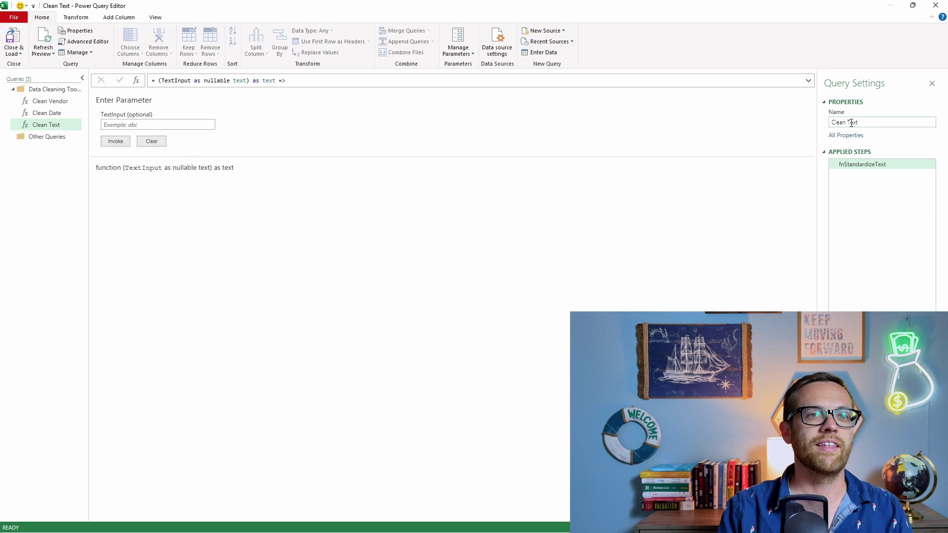
# Add a fourth blank query to the Data Cleaning Toolbox group.
pyautogui.rightClick(61, 94)
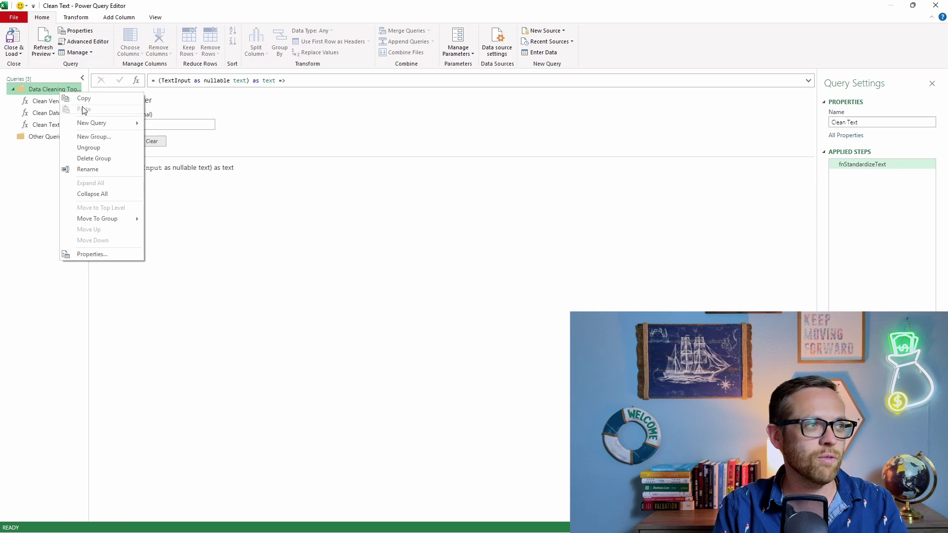
pyautogui.moveTo(96, 127)
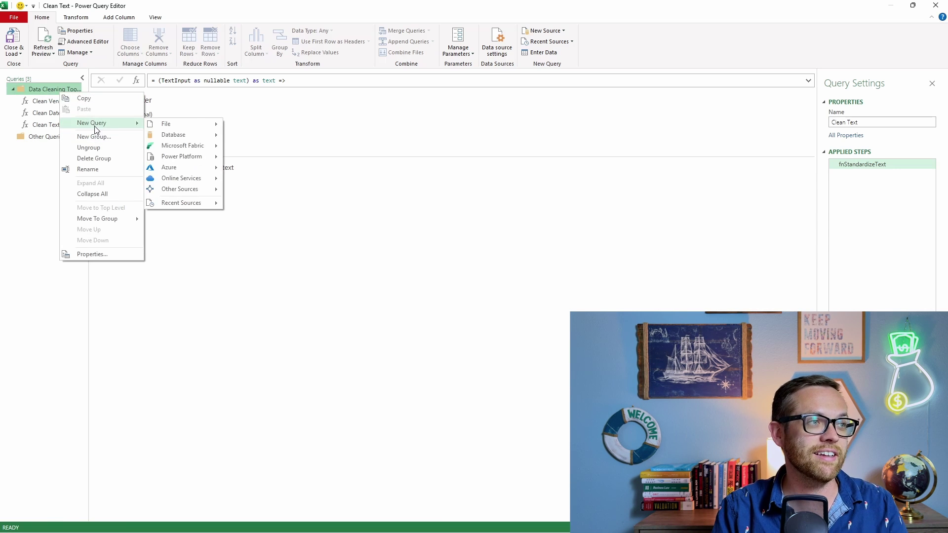
pyautogui.moveTo(181, 189)
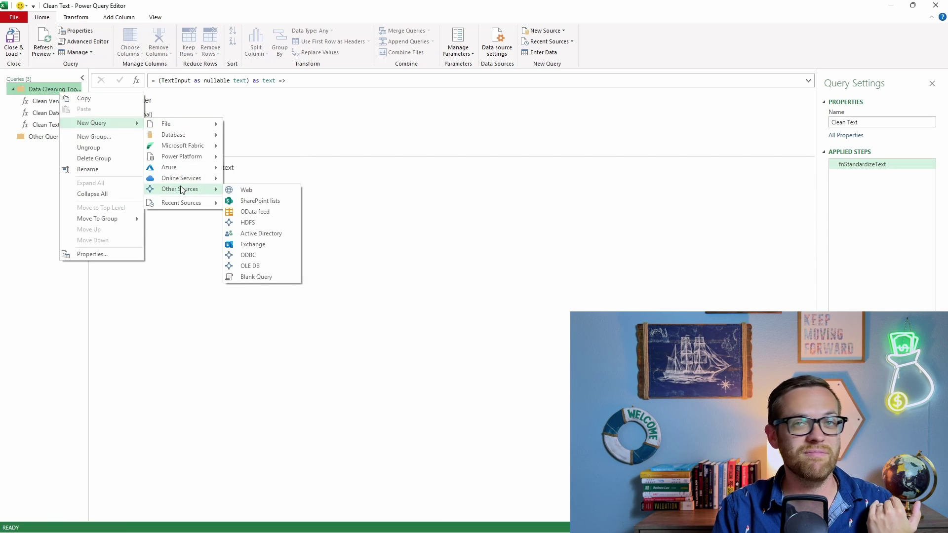
pyautogui.click(264, 276)
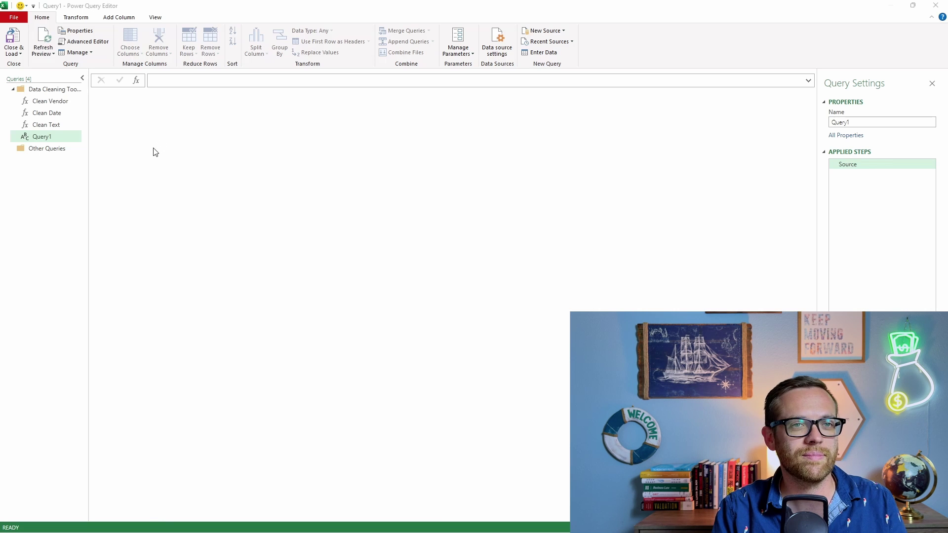
# Define the query as function fnFixAmount, taking Amount as any and returning try Number.From(Amount) otherwise null, and rename the query Clean Amount.
pyautogui.click(93, 42)
pyautogui.hotkey('ctrl', 'a')
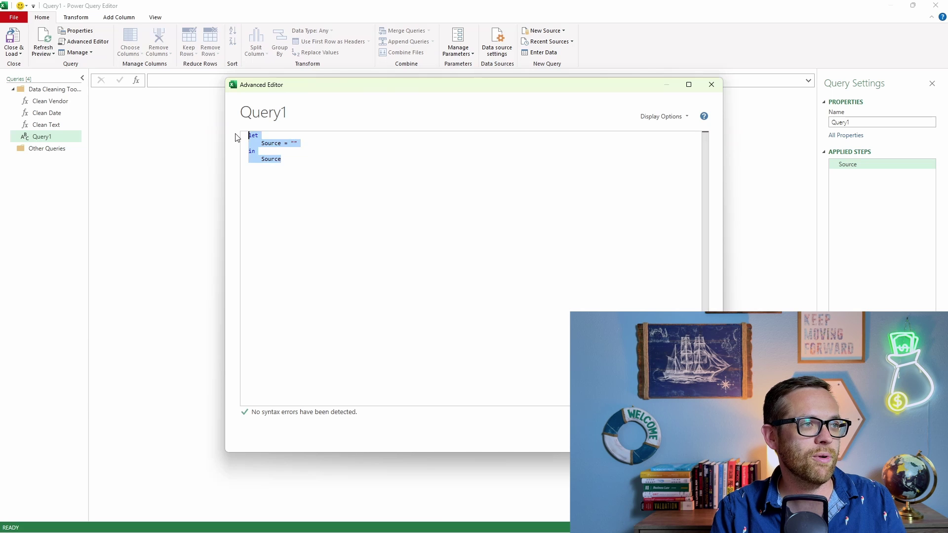
pyautogui.write('let     fnFixAmount = (Amount as any) as nullable number =>         let             Cleaned = try Number.From(Amount) otherwise null         in             Cleaned in     fnFixAmount')
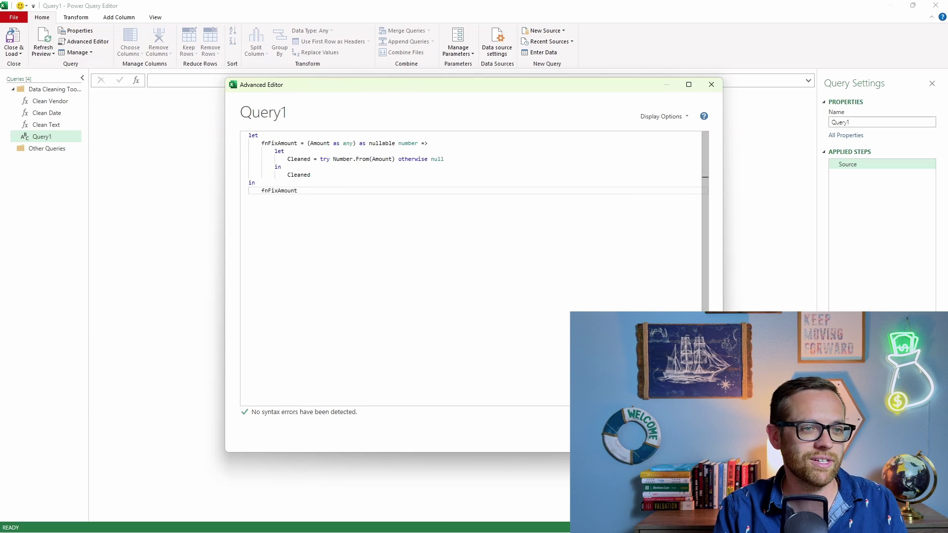
pyautogui.click(634, 436)
pyautogui.doubleClick(862, 121)
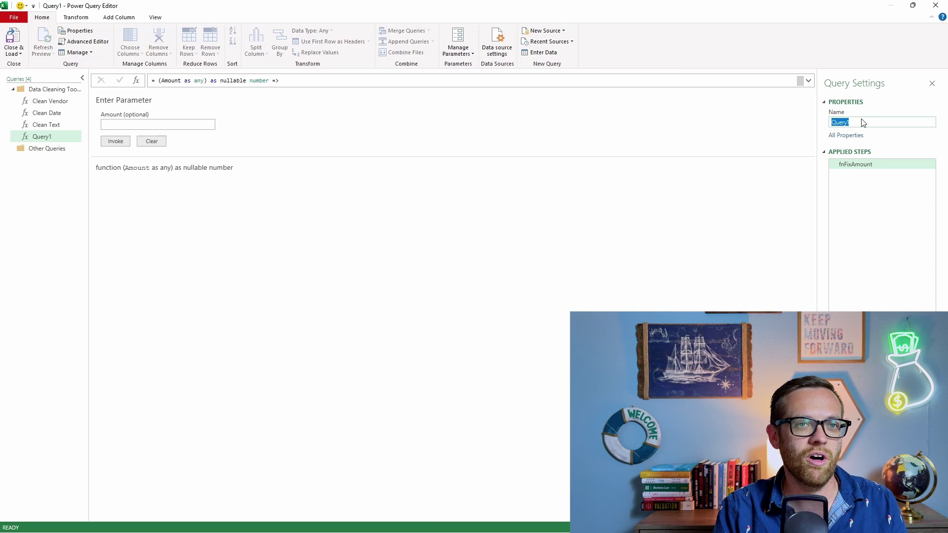
pyautogui.write('c')
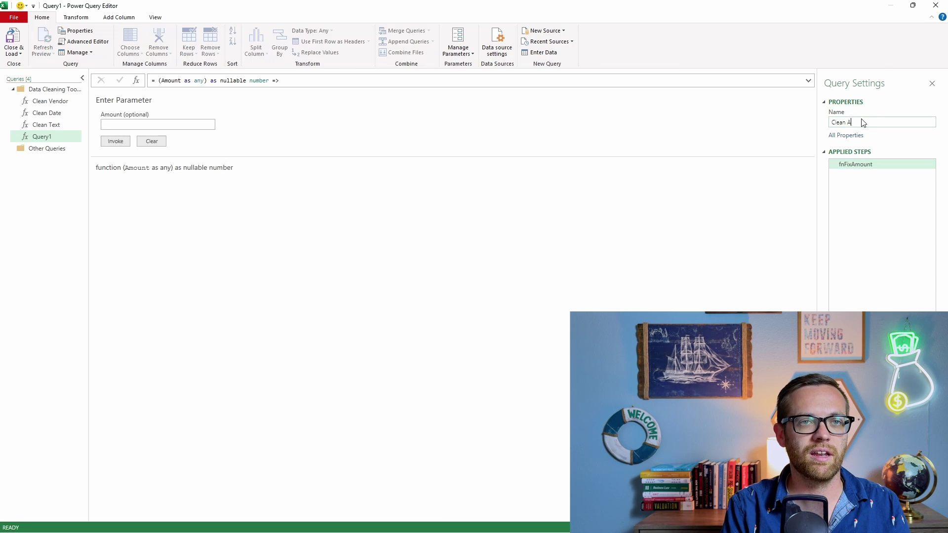
pyautogui.write('lean Amount')
pyautogui.press('Return')
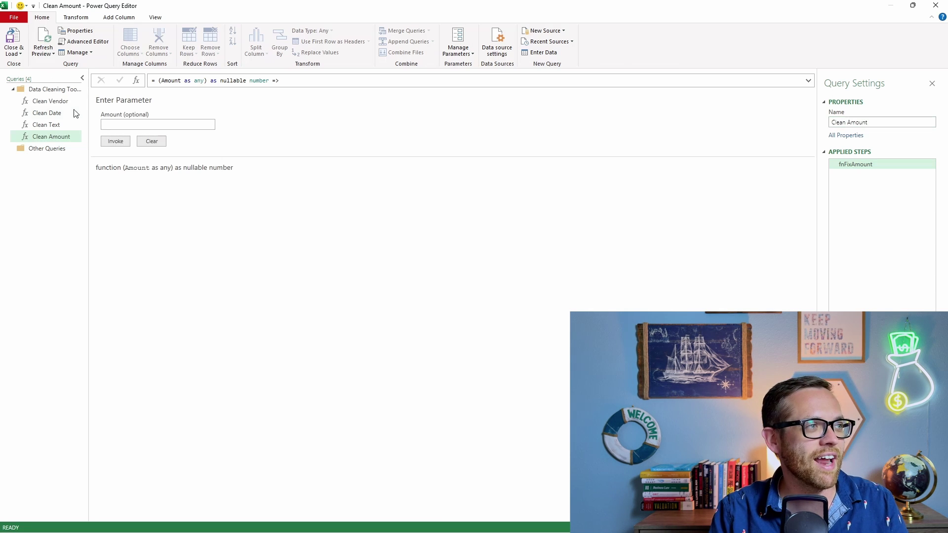